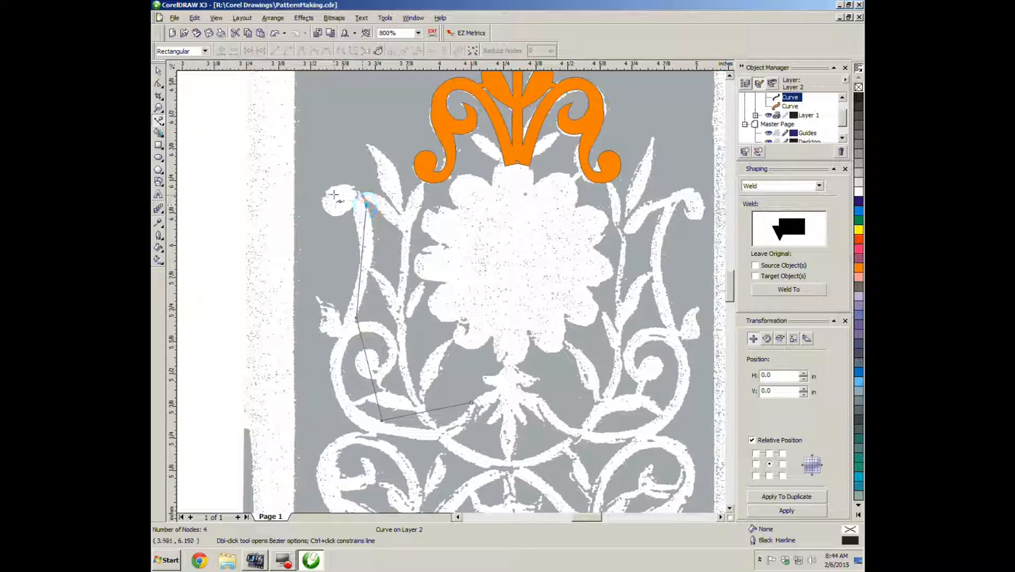
# Continue the straight-line rough outline around the left scroll's tip, down its outer edge and along its lower stem to ten nodes.
pyautogui.click(330, 190)
pyautogui.click(331, 217)
pyautogui.click(353, 208)
pyautogui.click(348, 306)
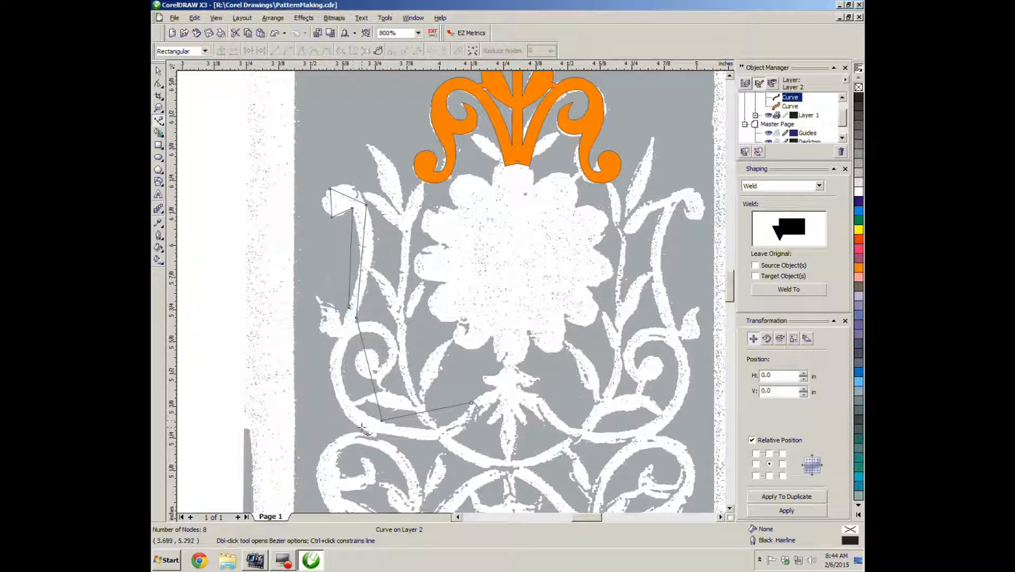
pyautogui.click(360, 427)
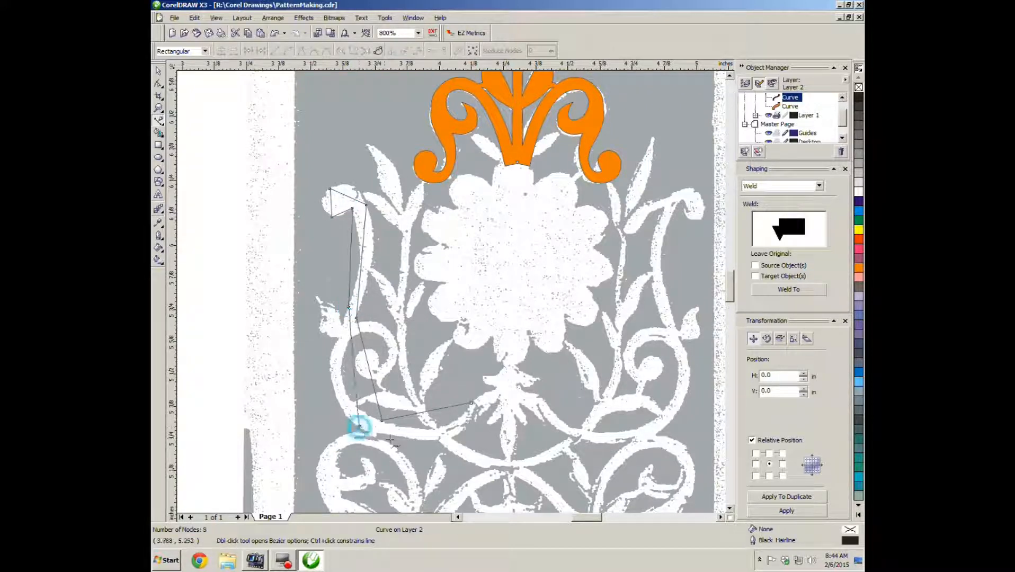
pyautogui.click(482, 409)
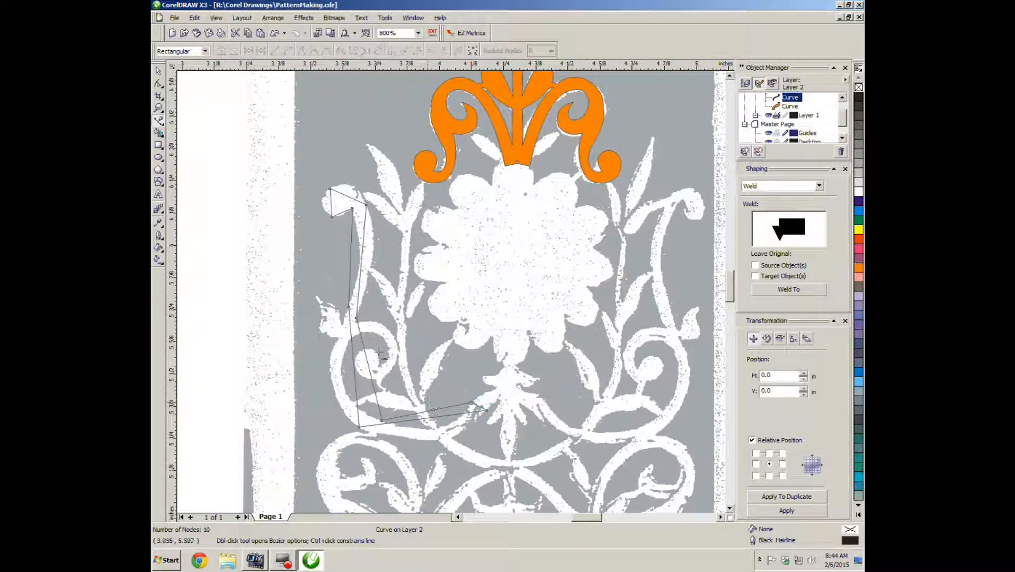
# Select all ten nodes of the scroll outline and convert its straight segments to curves.
pyautogui.click(158, 71)
pyautogui.moveTo(269, 146); pyautogui.dragTo(496, 480)
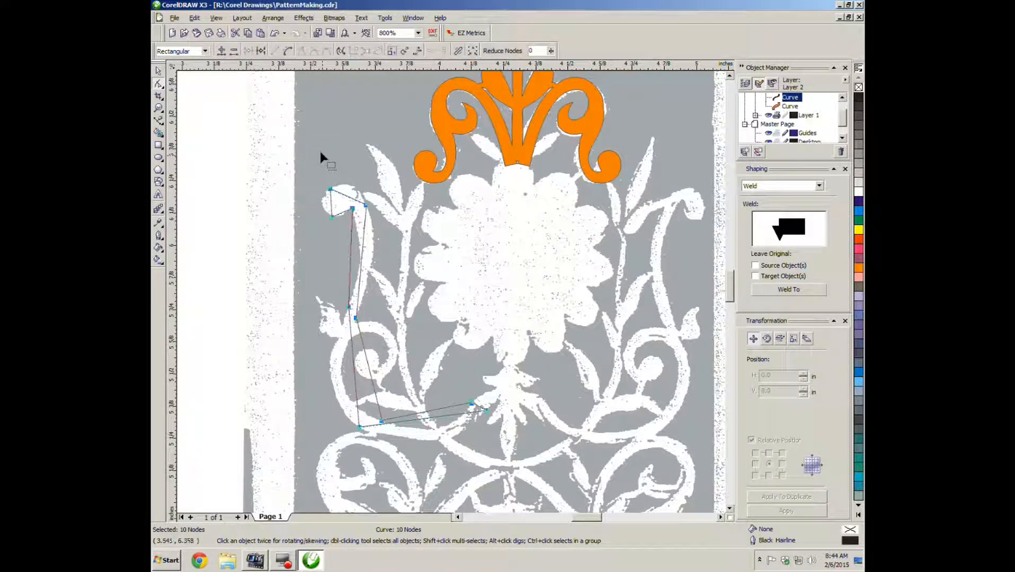
pyautogui.click(287, 51)
pyautogui.scroll(2, 418, 432)
pyautogui.scroll(-2, 453, 289)
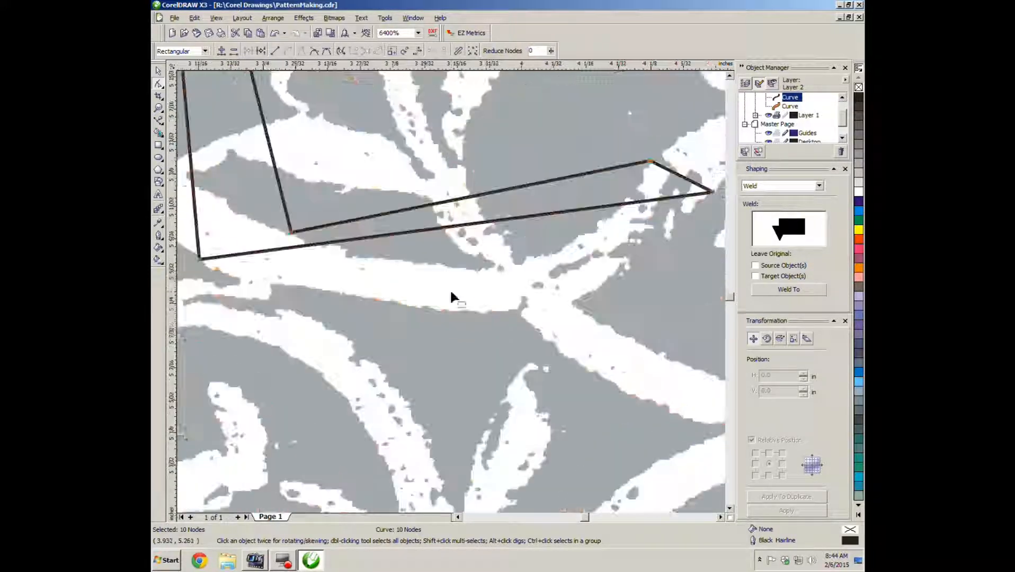
pyautogui.scroll(1, 451, 295)
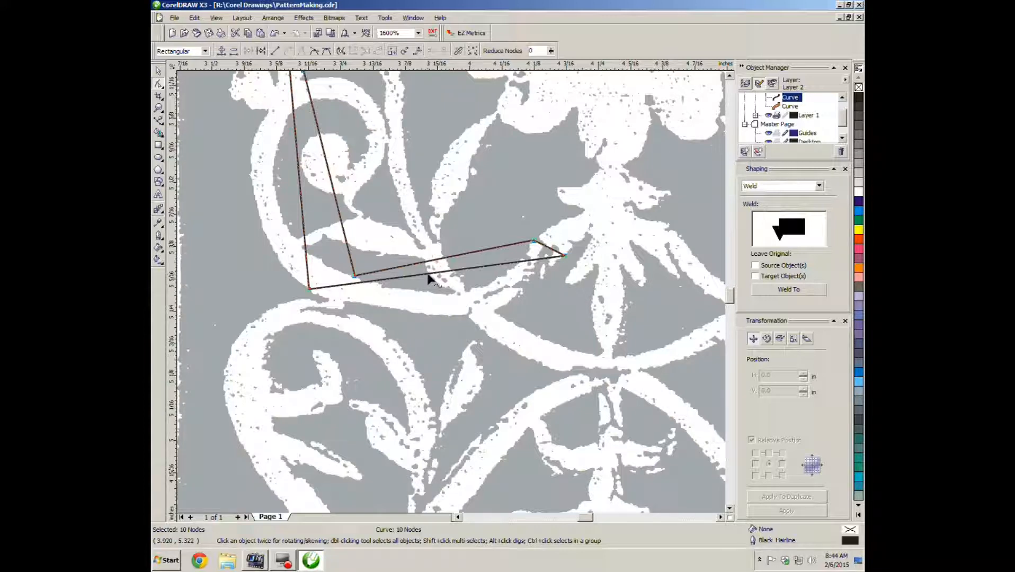
pyautogui.moveTo(428, 275)
pyautogui.mouseDown()
pyautogui.moveTo(433, 295)
pyautogui.moveTo(431, 283)
pyautogui.mouseUp()
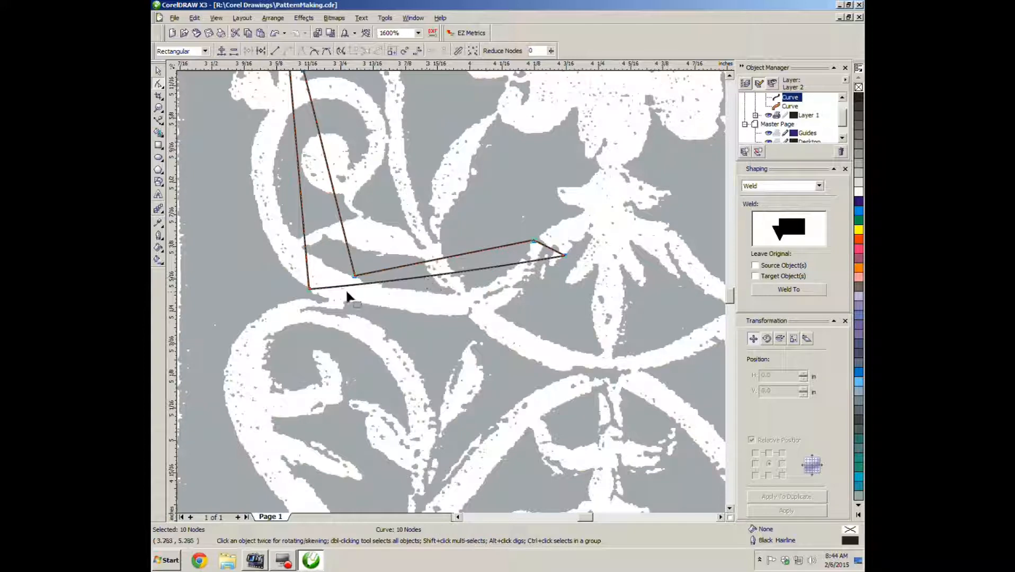
pyautogui.moveTo(329, 289); pyautogui.dragTo(328, 301)
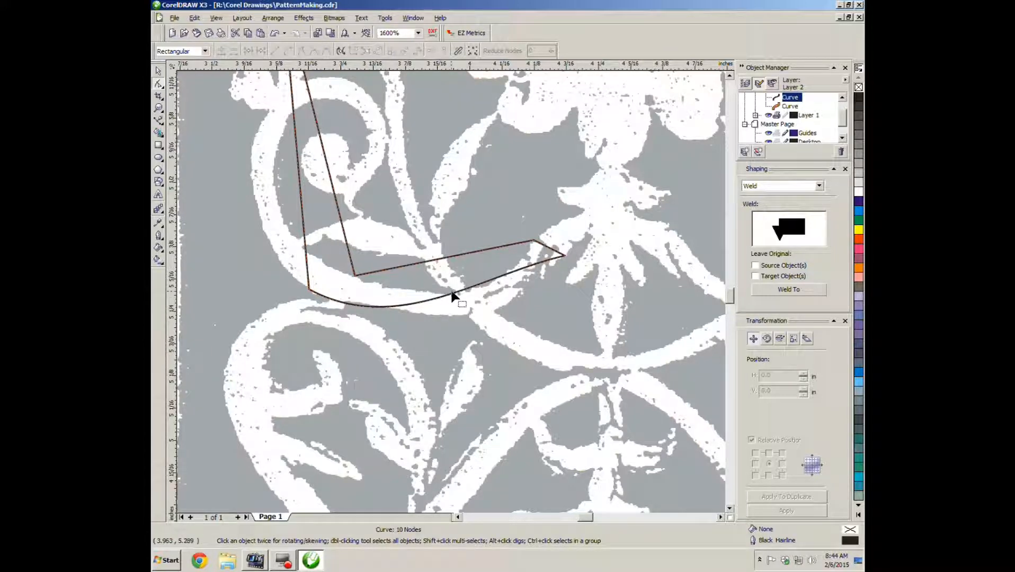
pyautogui.click(274, 33)
# Bend the outline's lower outer and inner segments to follow both edges of the scroll's bottom stem.
pyautogui.moveTo(437, 274); pyautogui.dragTo(452, 318)
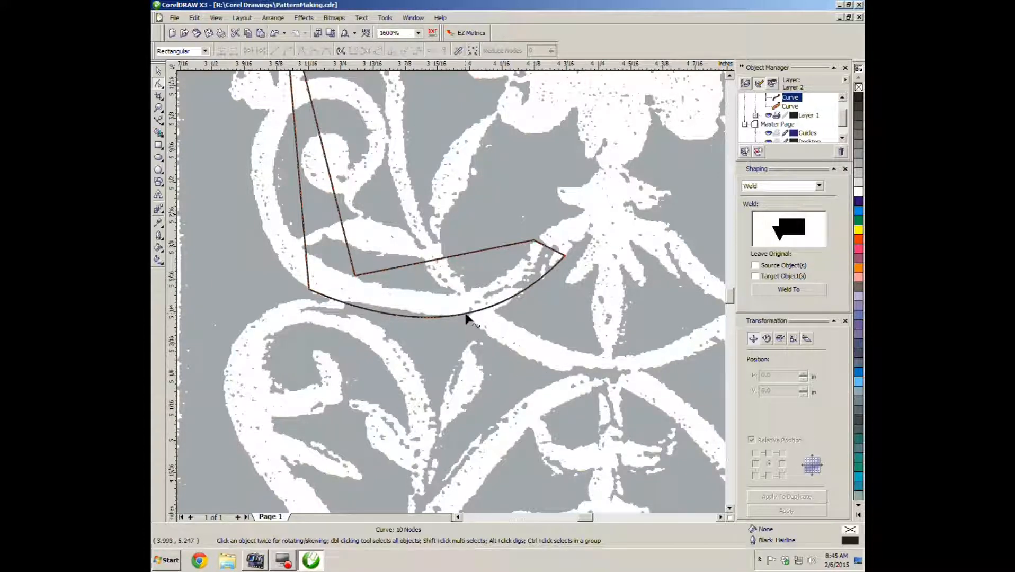
pyautogui.moveTo(466, 316); pyautogui.dragTo(471, 318)
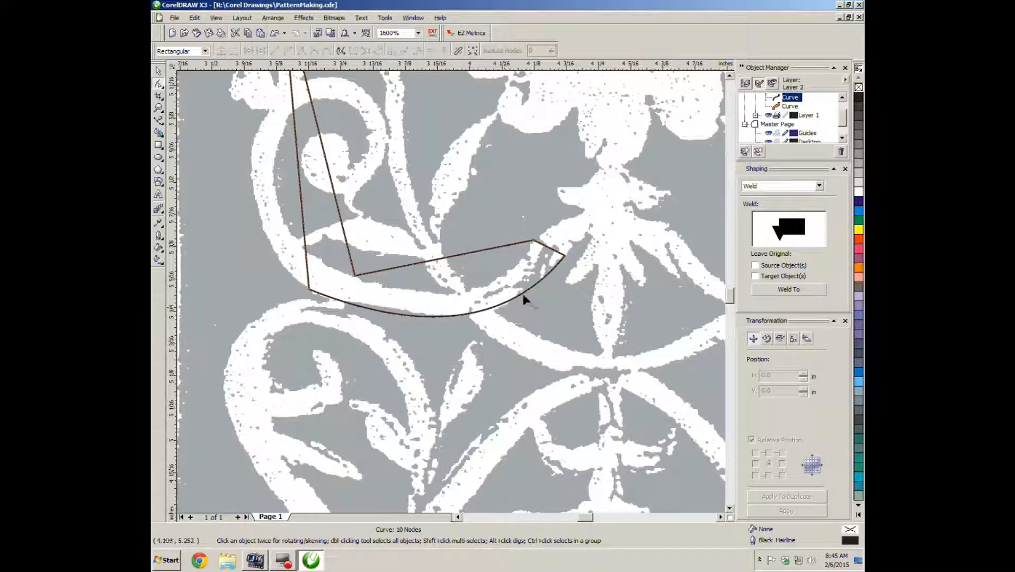
pyautogui.moveTo(390, 316); pyautogui.dragTo(393, 315)
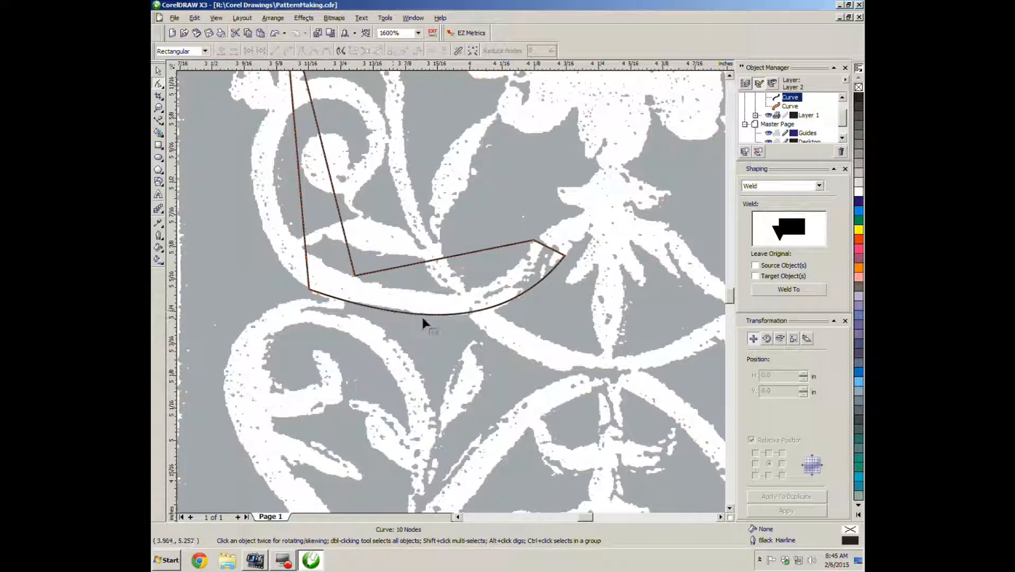
pyautogui.moveTo(472, 312); pyautogui.dragTo(478, 317)
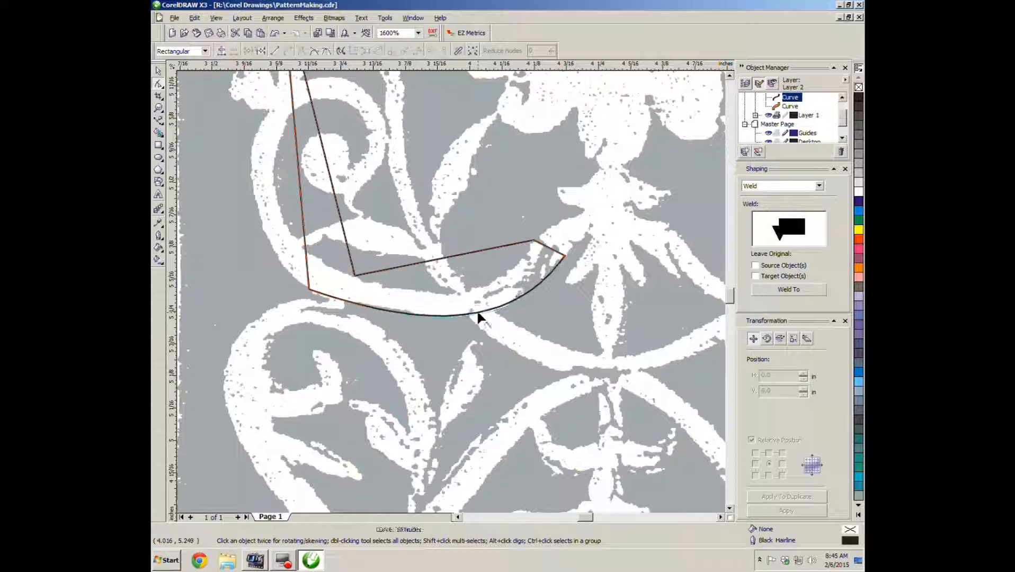
pyautogui.moveTo(451, 257); pyautogui.dragTo(497, 284)
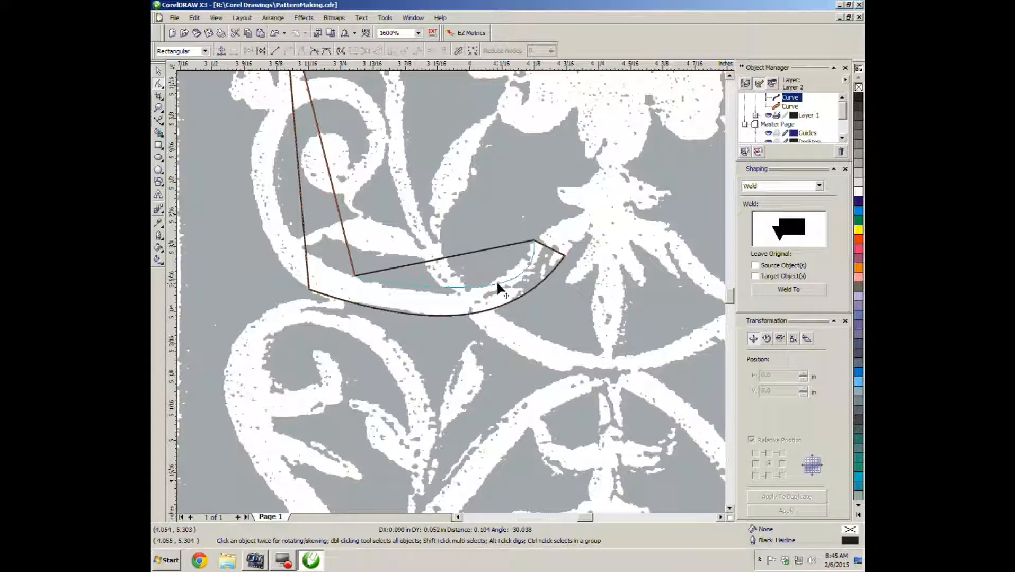
pyautogui.moveTo(498, 286); pyautogui.dragTo(468, 291)
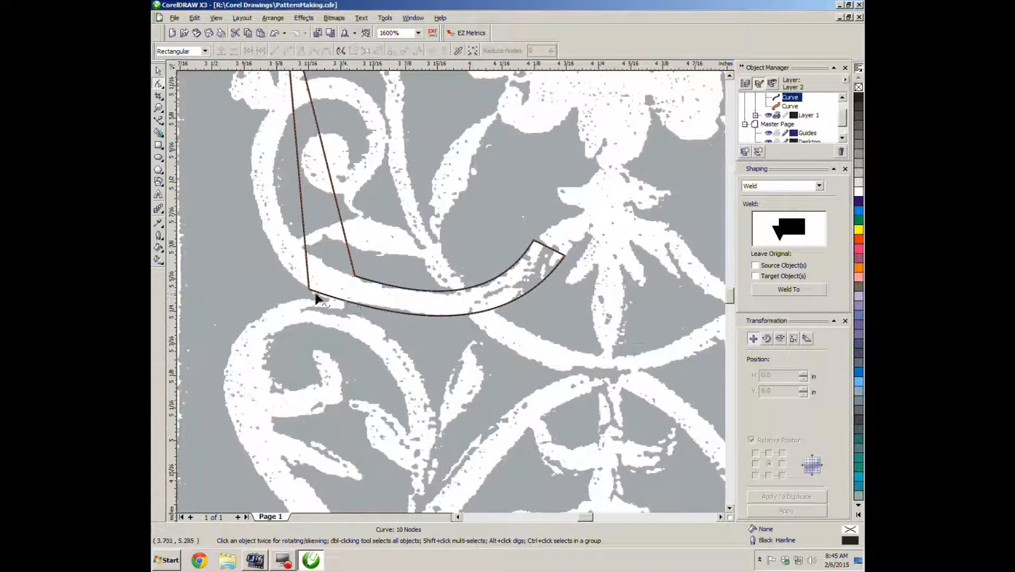
# Bend the outer segment above the lower corner node outward to follow the scroll's rounded left edge.
pyautogui.click(309, 290)
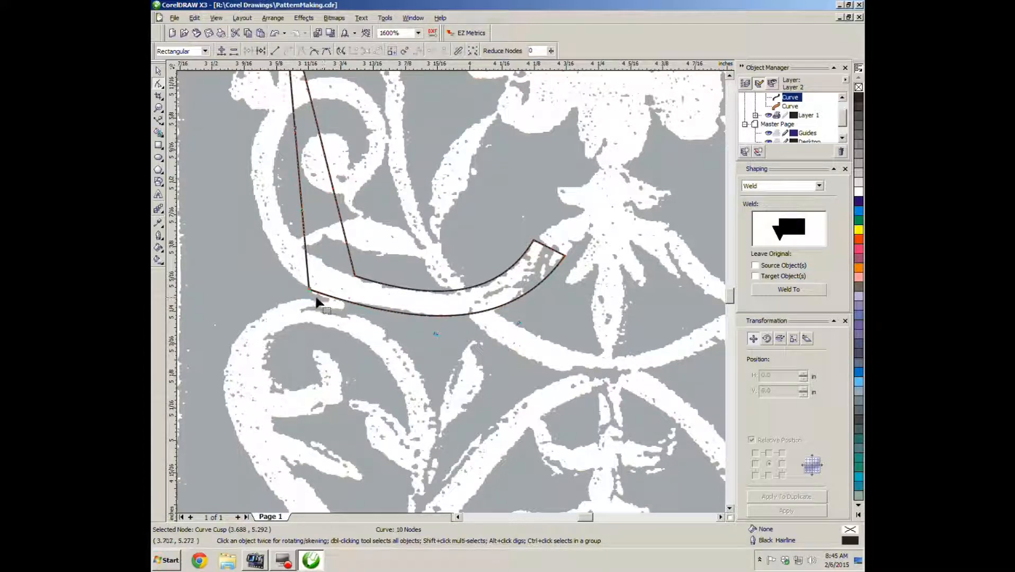
pyautogui.scroll(3, 312, 296)
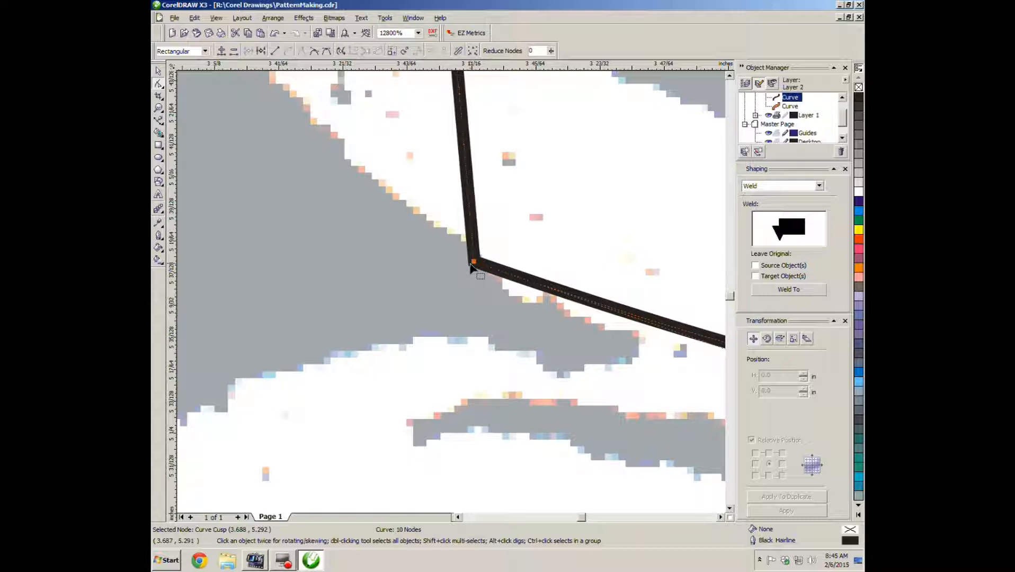
pyautogui.scroll(-3, 471, 267)
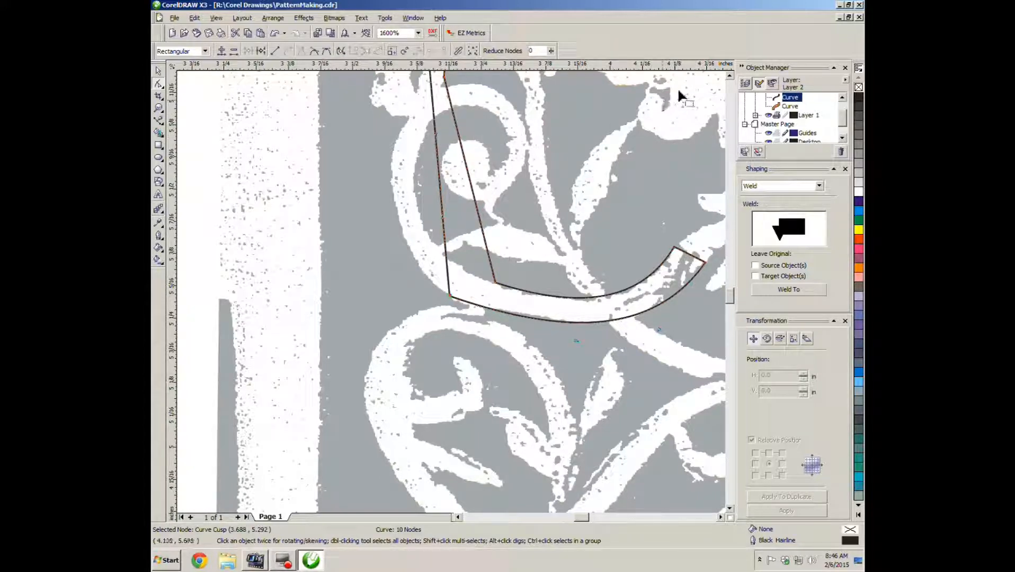
pyautogui.click(730, 76)
pyautogui.click(730, 76)
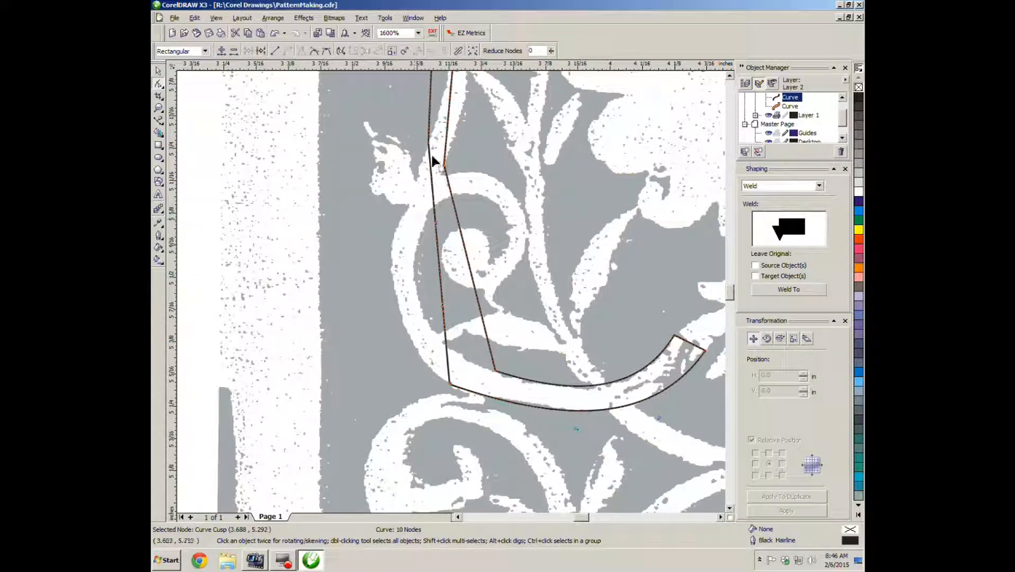
pyautogui.moveTo(442, 306); pyautogui.dragTo(396, 321)
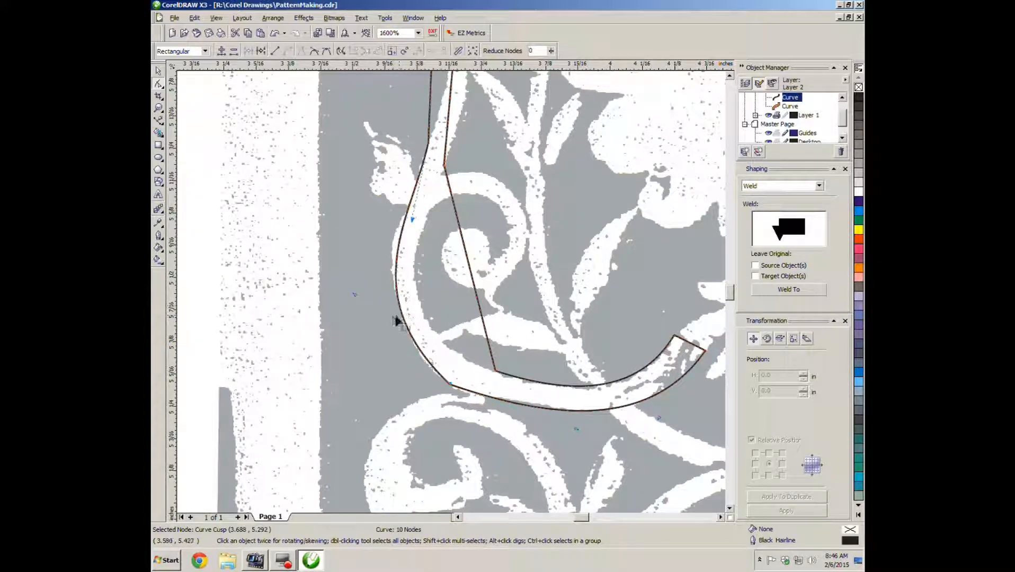
pyautogui.moveTo(352, 290); pyautogui.dragTo(340, 313)
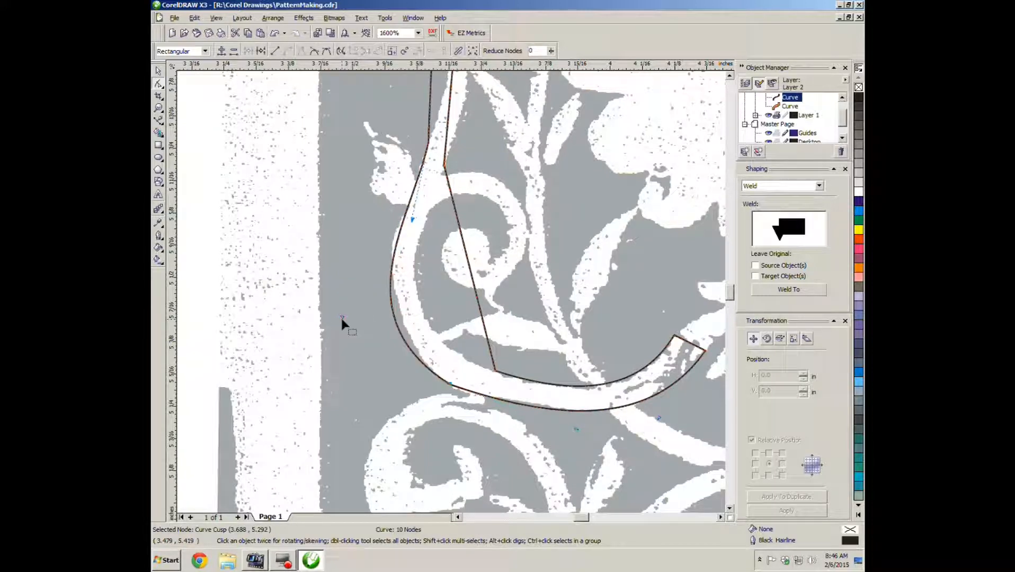
pyautogui.moveTo(343, 313); pyautogui.dragTo(355, 302)
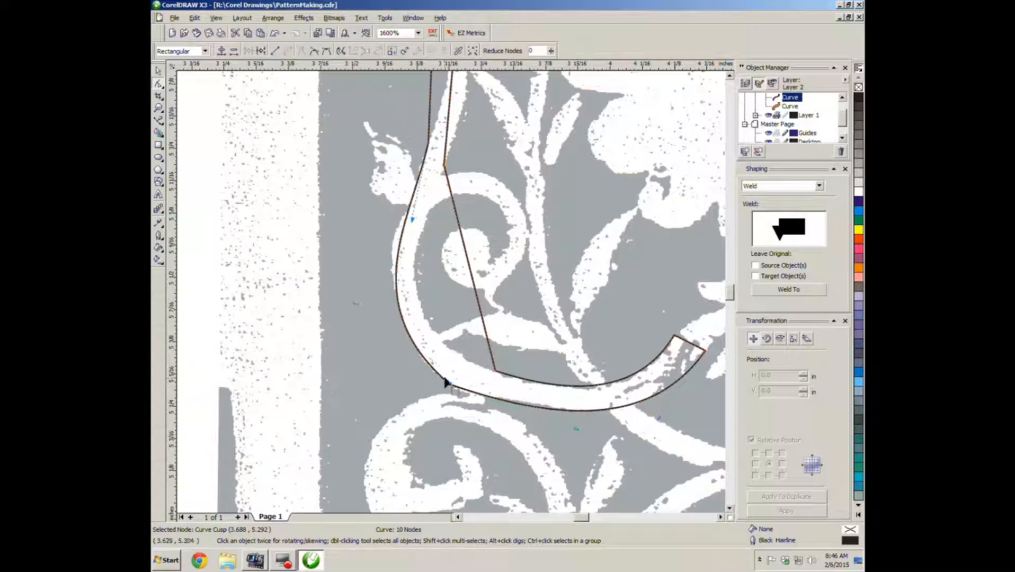
# Fine-tune the outer left segment near both of its end nodes so it hugs the scroll's edge.
pyautogui.moveTo(443, 382); pyautogui.dragTo(443, 389)
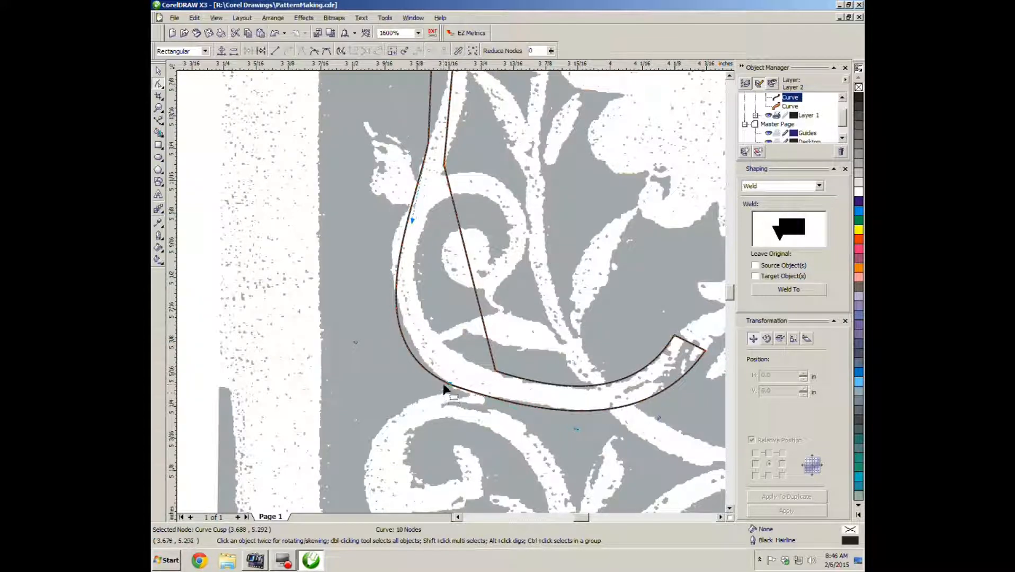
pyautogui.moveTo(405, 229); pyautogui.dragTo(399, 249)
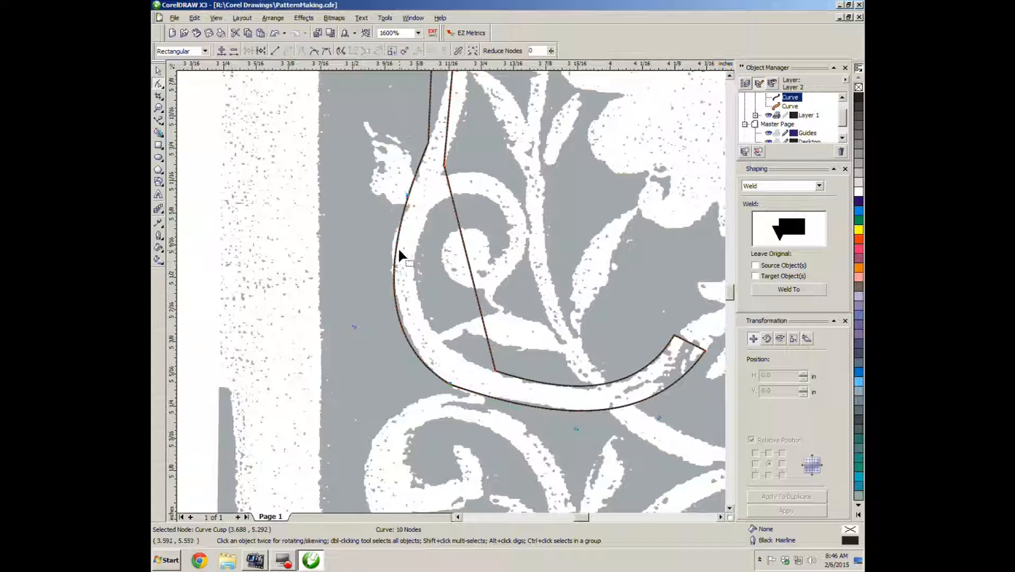
pyautogui.moveTo(398, 254); pyautogui.dragTo(396, 249)
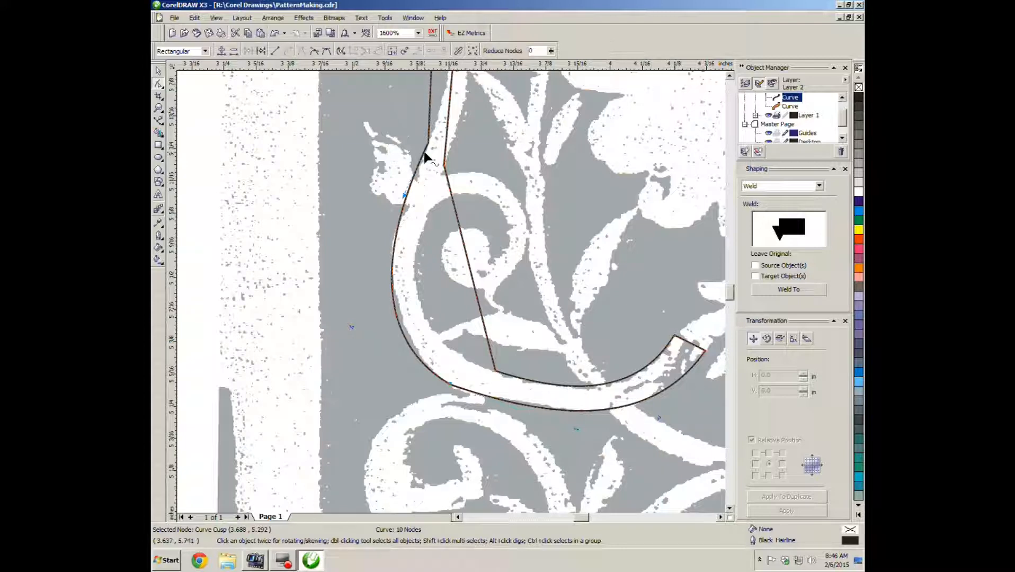
pyautogui.moveTo(427, 158); pyautogui.dragTo(426, 158)
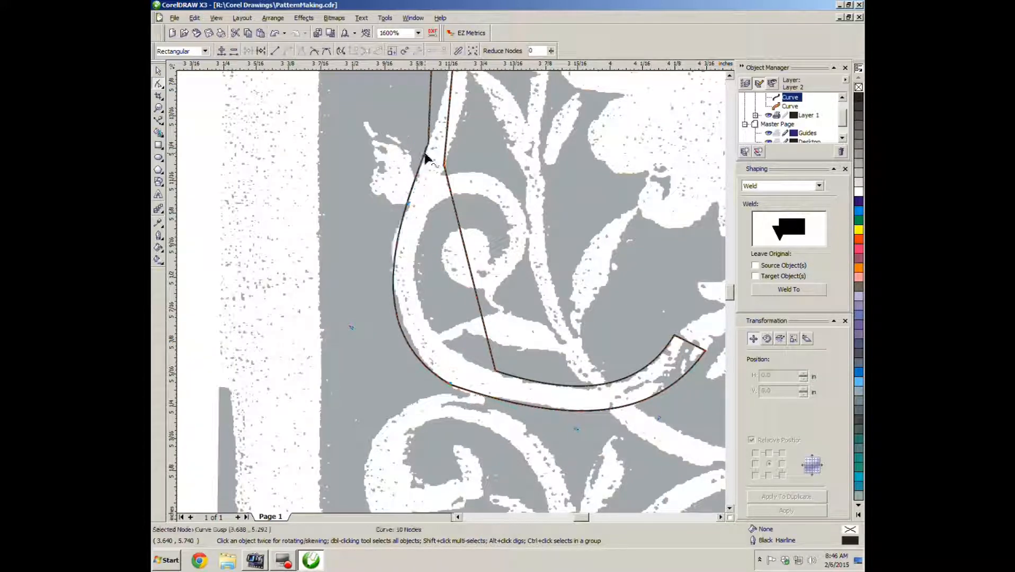
pyautogui.click(395, 252)
pyautogui.click(396, 253)
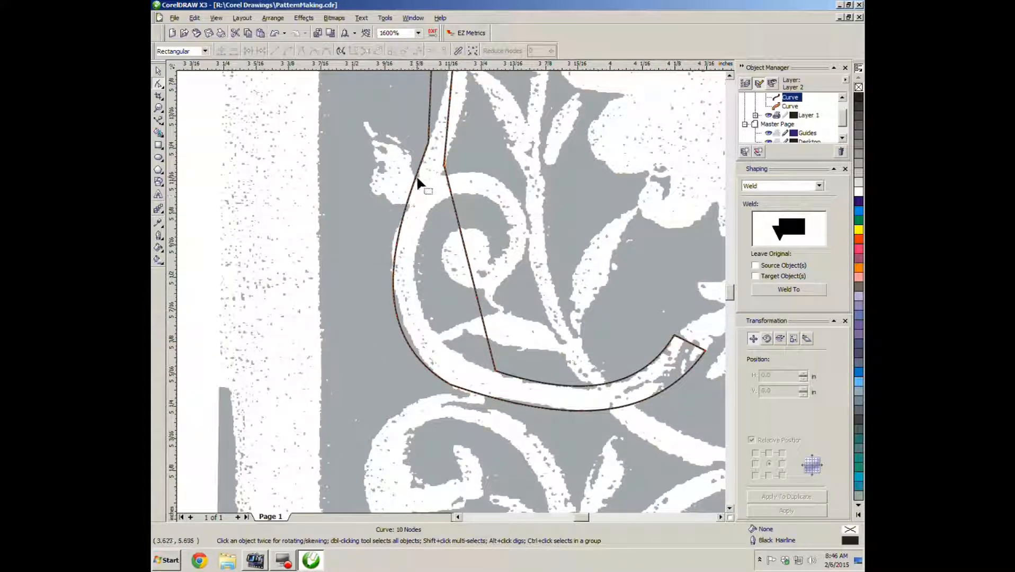
pyautogui.moveTo(394, 273); pyautogui.dragTo(394, 272)
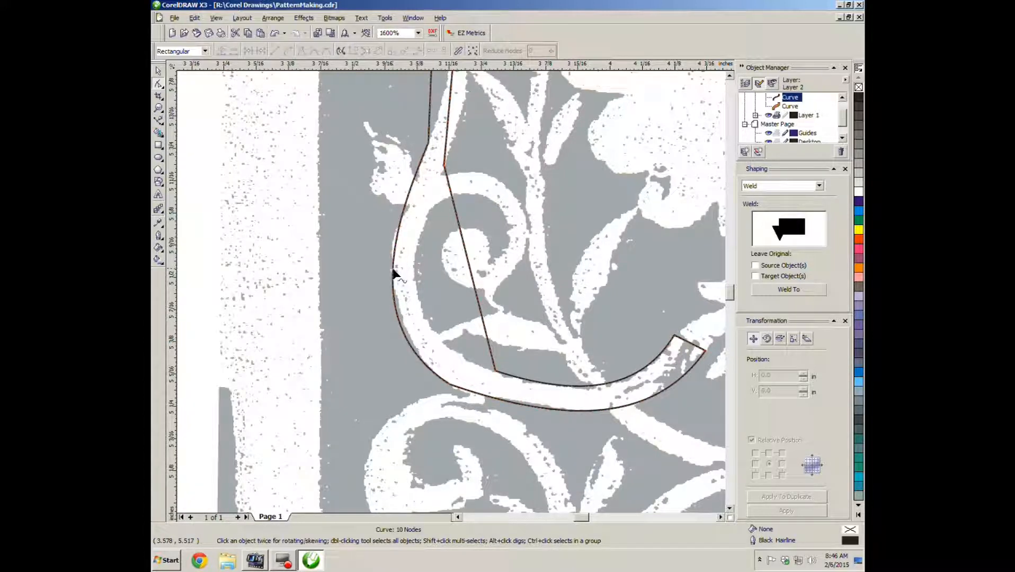
# Add a node midway along the outer left curve, try it as a cusp, and undo the cusp change.
pyautogui.doubleClick(394, 271)
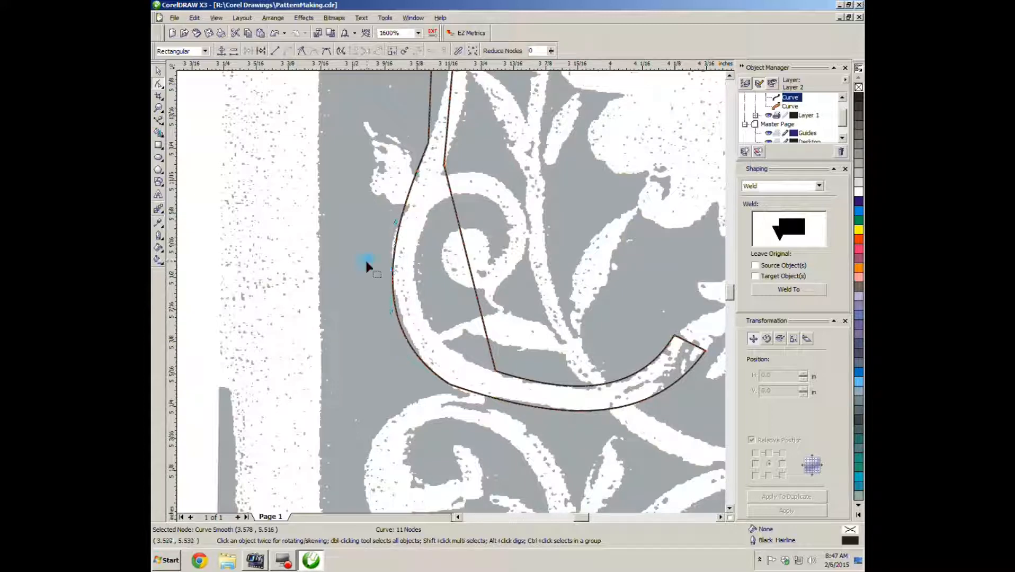
pyautogui.click(300, 51)
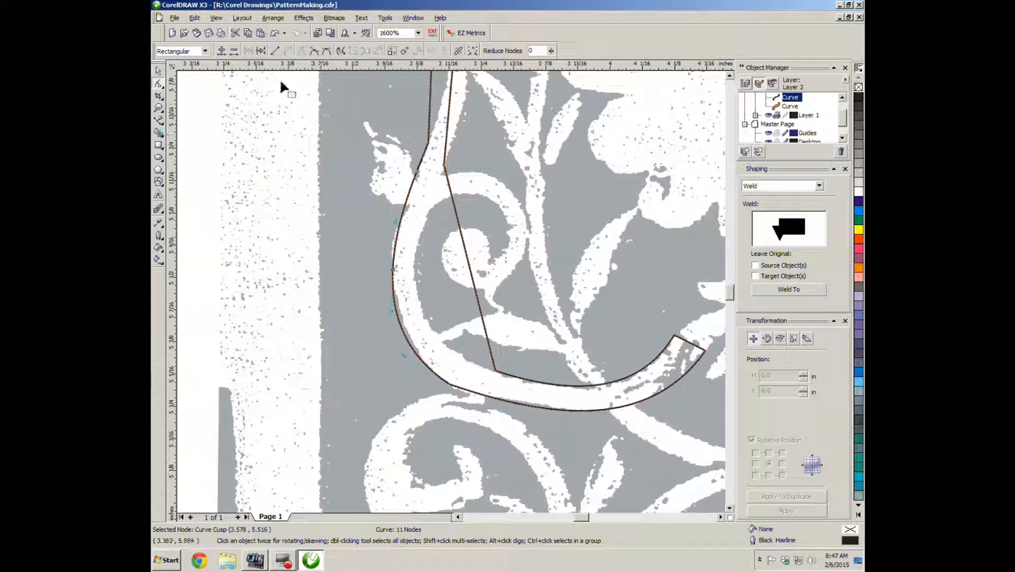
pyautogui.click(274, 34)
pyautogui.click(352, 235)
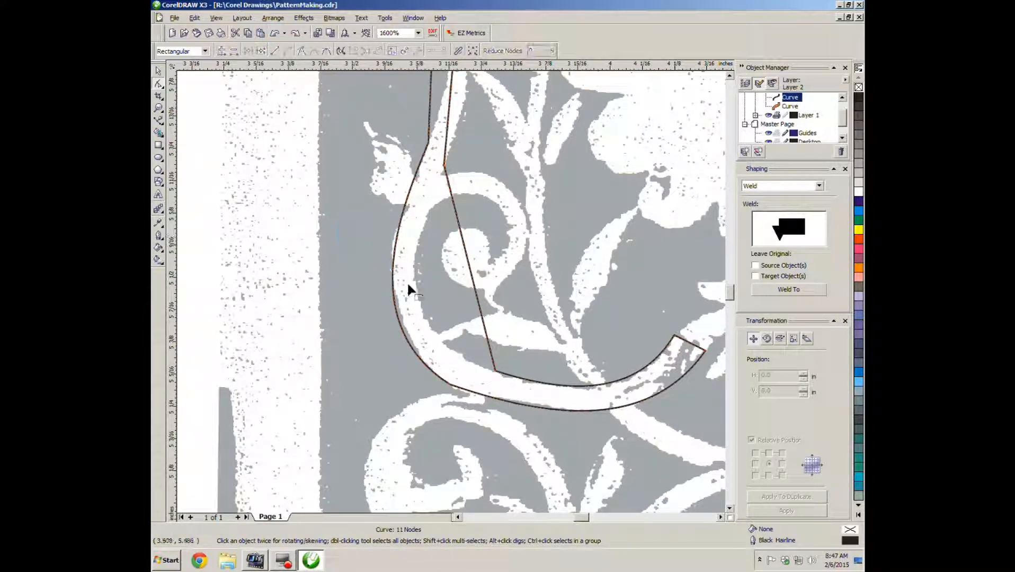
# Try pulling the segment above the added smooth node inward and outward to test its effect on the adjoining curve.
pyautogui.moveTo(401, 220); pyautogui.dragTo(423, 226)
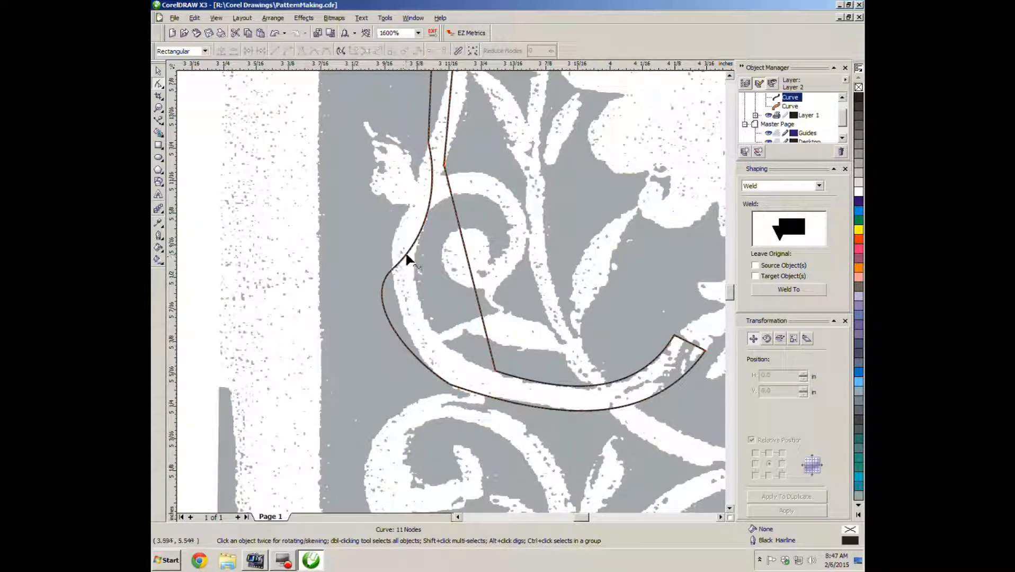
pyautogui.moveTo(421, 233); pyautogui.dragTo(355, 239)
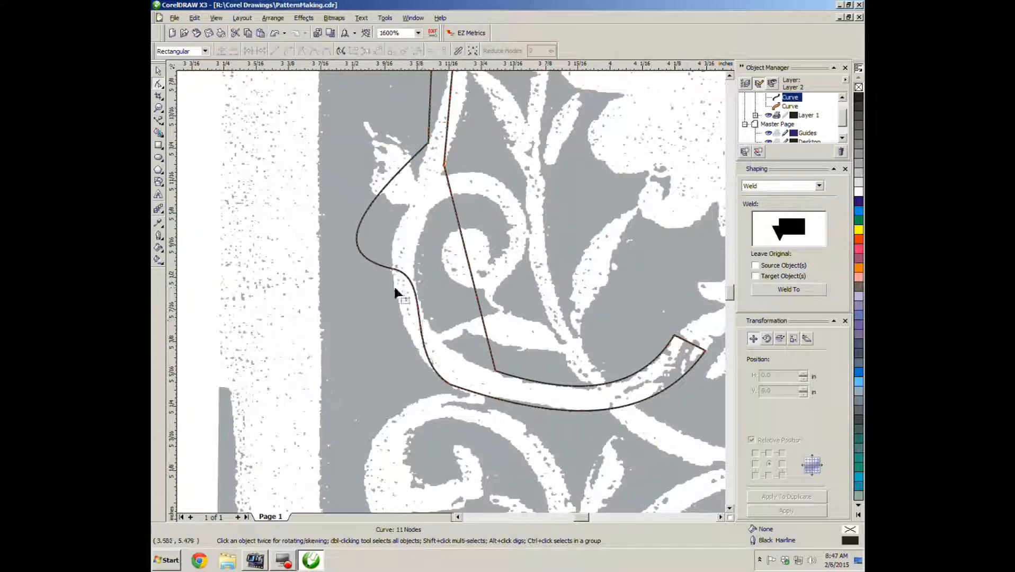
pyautogui.moveTo(358, 227); pyautogui.dragTo(412, 227)
# Make the added node a cusp and pull the segment above it outward beyond the leaf bud.
pyautogui.moveTo(420, 289); pyautogui.dragTo(420, 289)
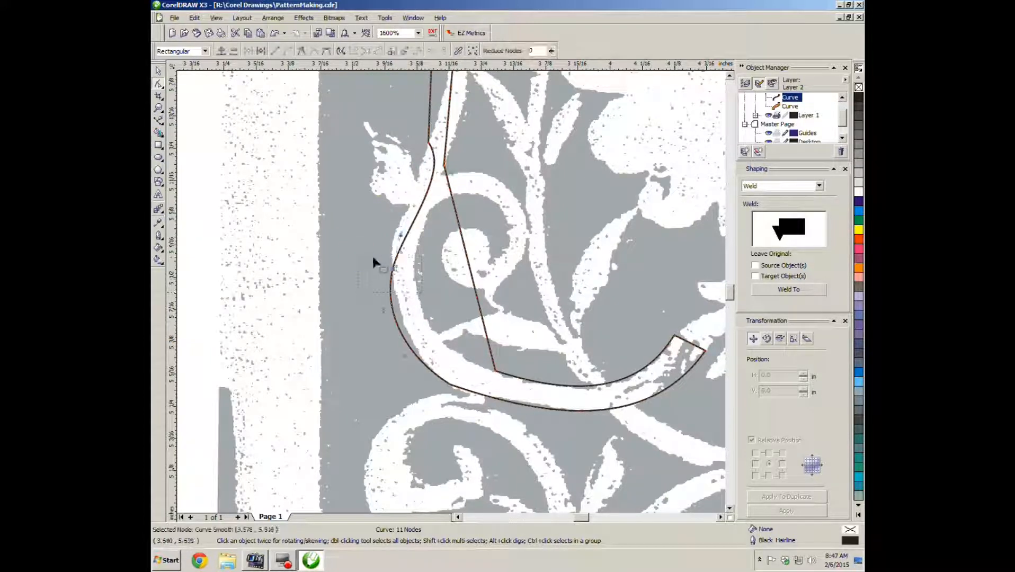
pyautogui.click(301, 51)
pyautogui.click(370, 184)
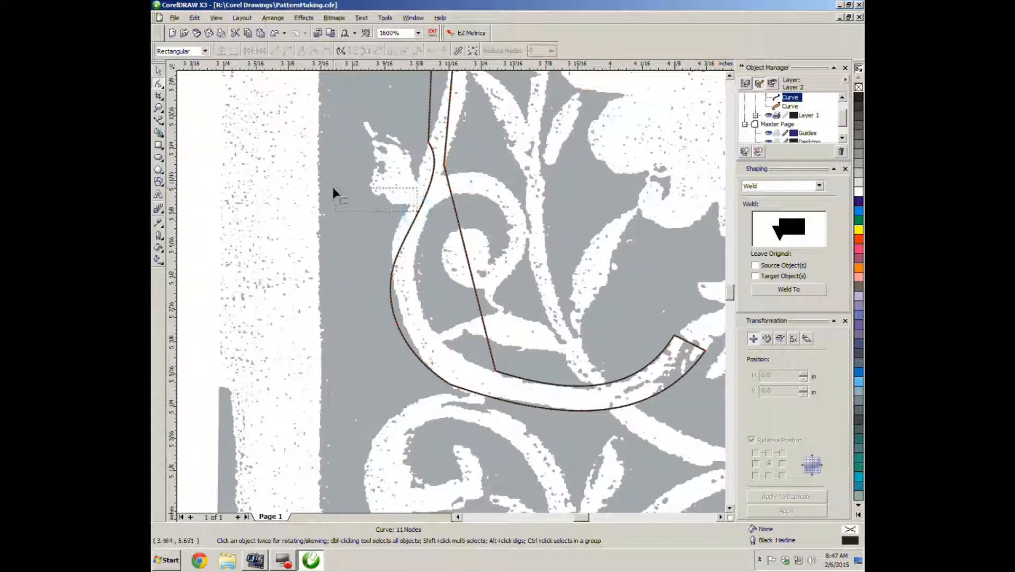
pyautogui.moveTo(419, 209); pyautogui.dragTo(350, 201)
pyautogui.click(395, 184)
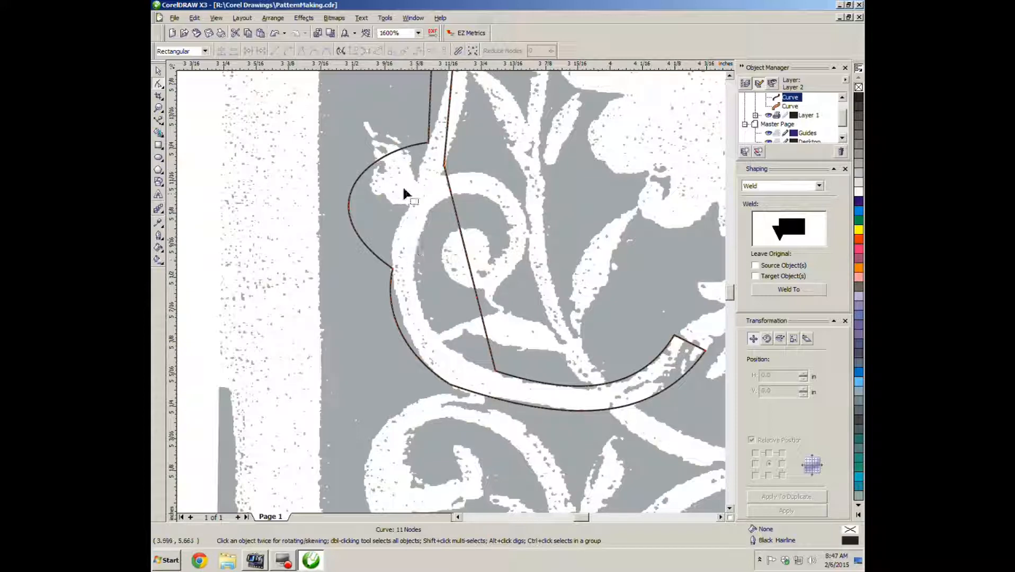
# Pull the outer left segment above the cusp node inward and adjust it until it follows the scroll's edge beneath the leaf bud.
pyautogui.moveTo(350, 194); pyautogui.dragTo(412, 201)
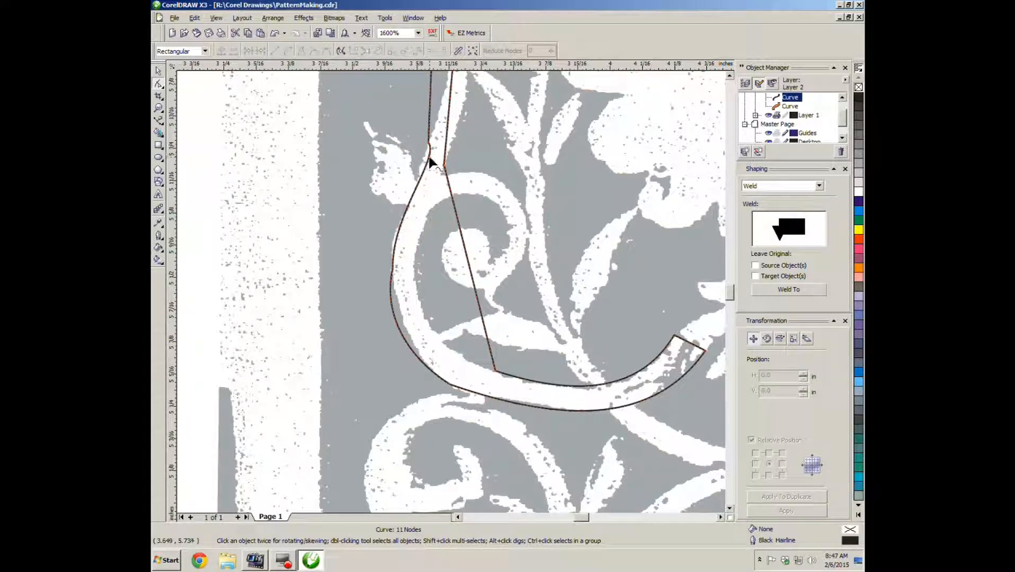
pyautogui.moveTo(430, 159); pyautogui.dragTo(422, 179)
pyautogui.moveTo(394, 248); pyautogui.dragTo(398, 251)
pyautogui.moveTo(397, 259); pyautogui.dragTo(398, 283)
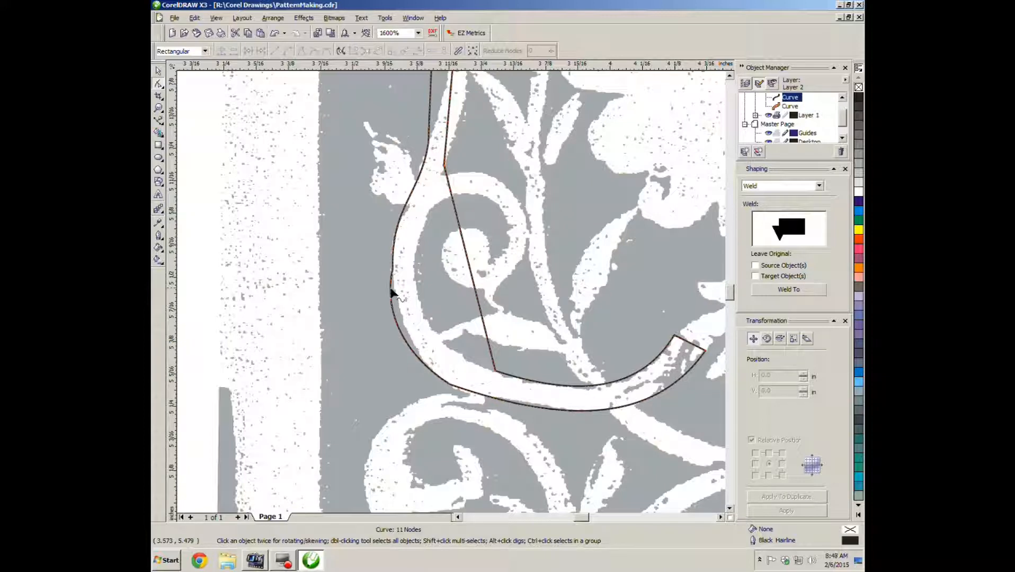
# Reshape the outer segment below the cusp node near both of its ends so it follows the scroll's lower-left curve.
pyautogui.moveTo(430, 371); pyautogui.dragTo(437, 383)
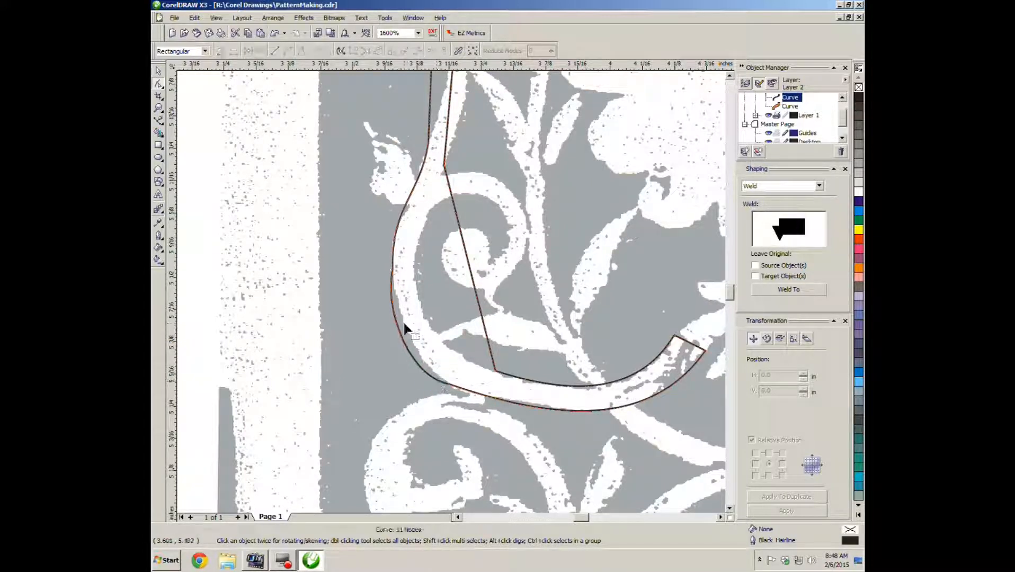
pyautogui.click(274, 33)
pyautogui.click(274, 34)
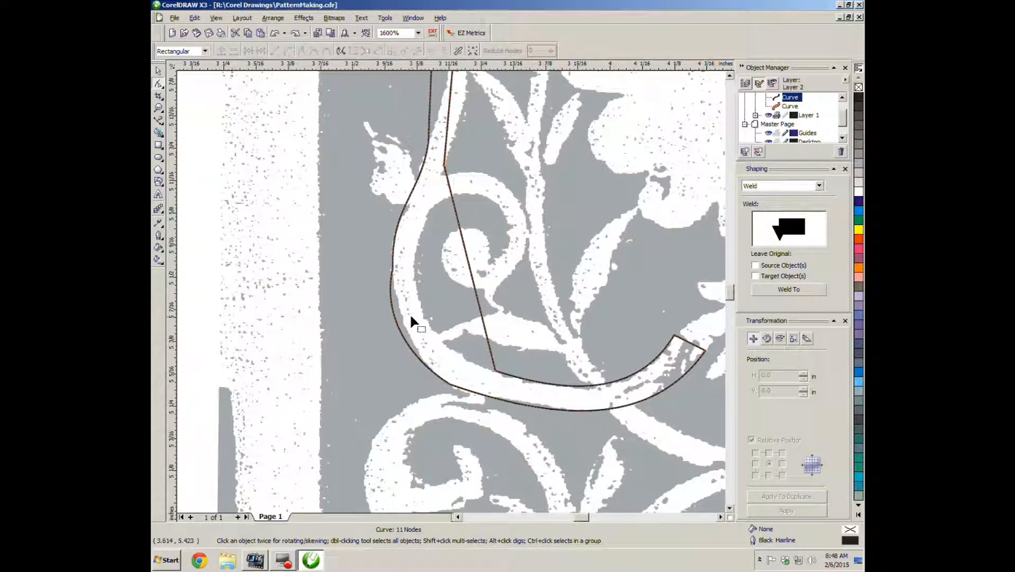
pyautogui.moveTo(392, 289); pyautogui.dragTo(396, 297)
pyautogui.moveTo(439, 377)
pyautogui.mouseDown()
pyautogui.moveTo(419, 363)
pyautogui.moveTo(424, 370)
pyautogui.mouseUp()
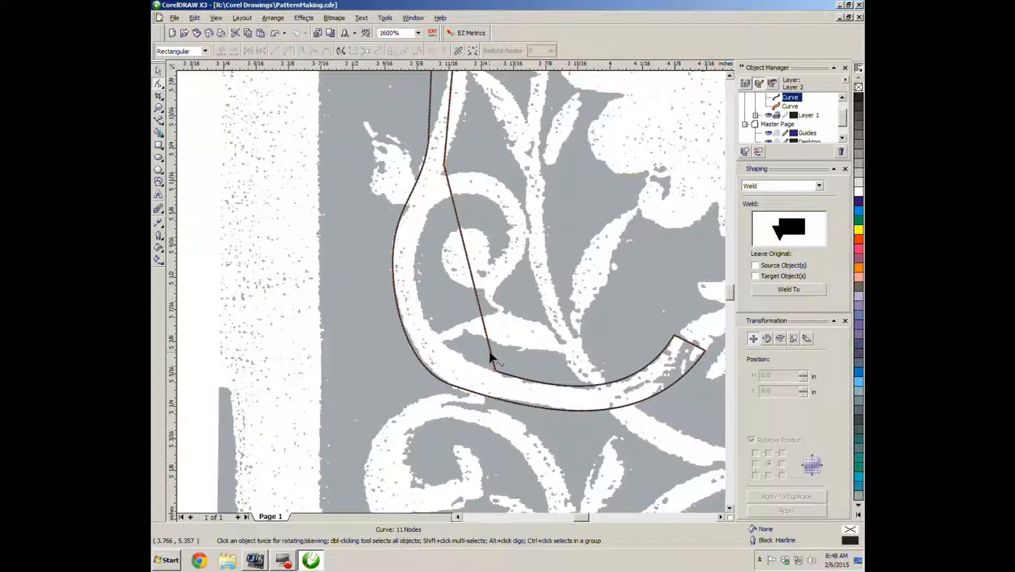
# Bend the straight inner segment between the stem and the bottom curve to follow the scroll's inner edge.
pyautogui.moveTo(489, 358); pyautogui.dragTo(435, 332)
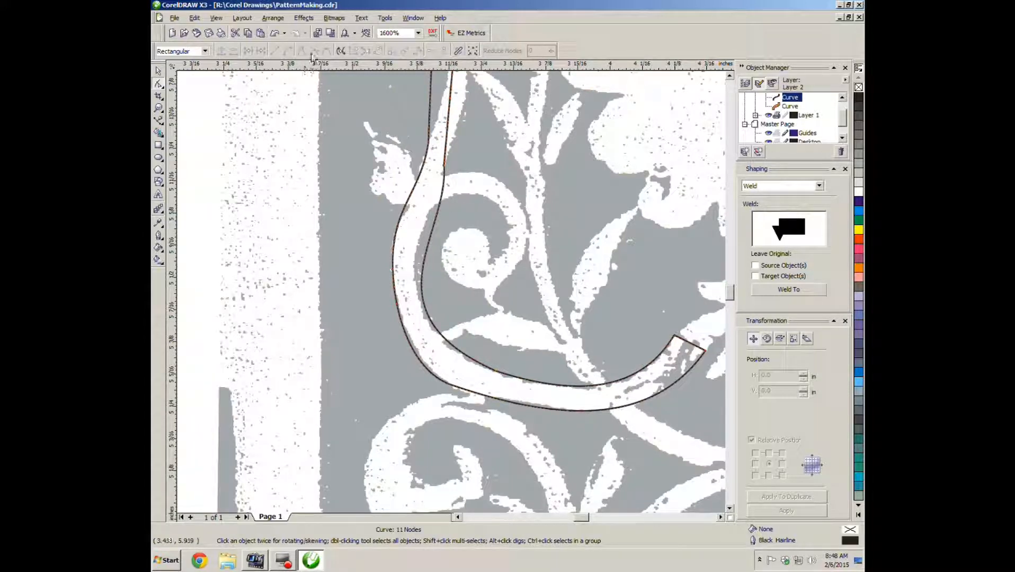
pyautogui.click(274, 33)
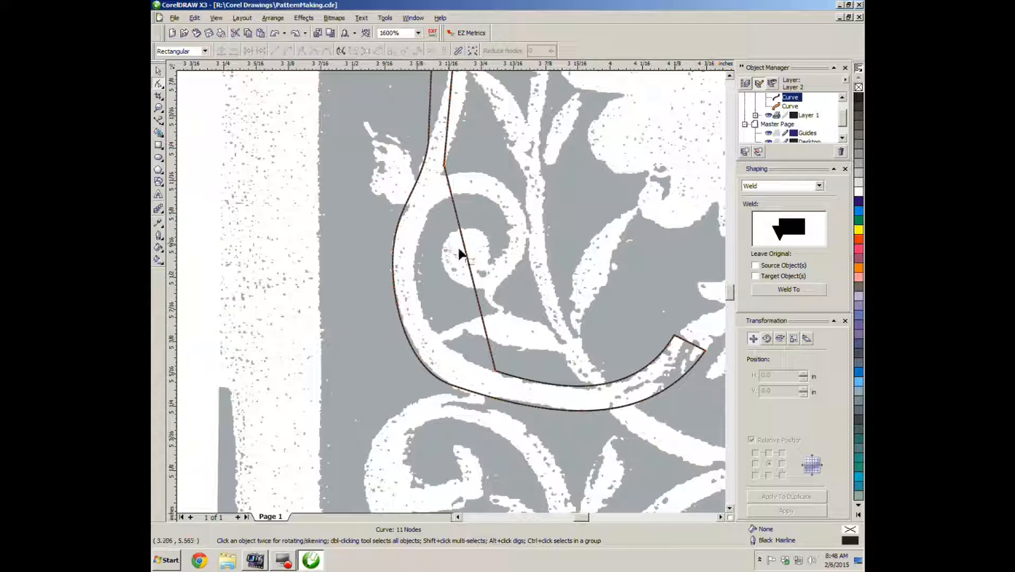
pyautogui.moveTo(468, 263); pyautogui.dragTo(417, 289)
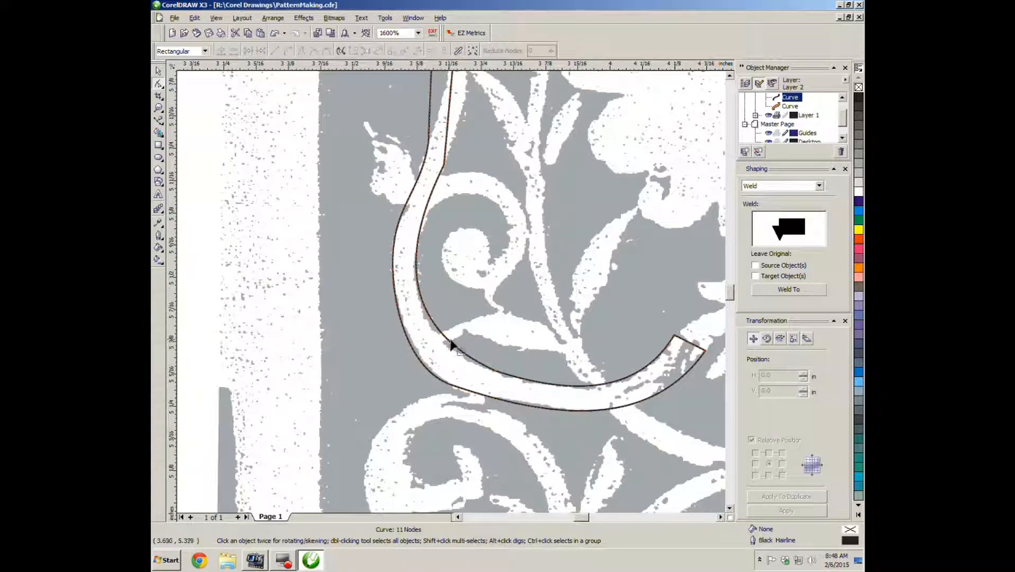
pyautogui.moveTo(447, 345); pyautogui.dragTo(455, 358)
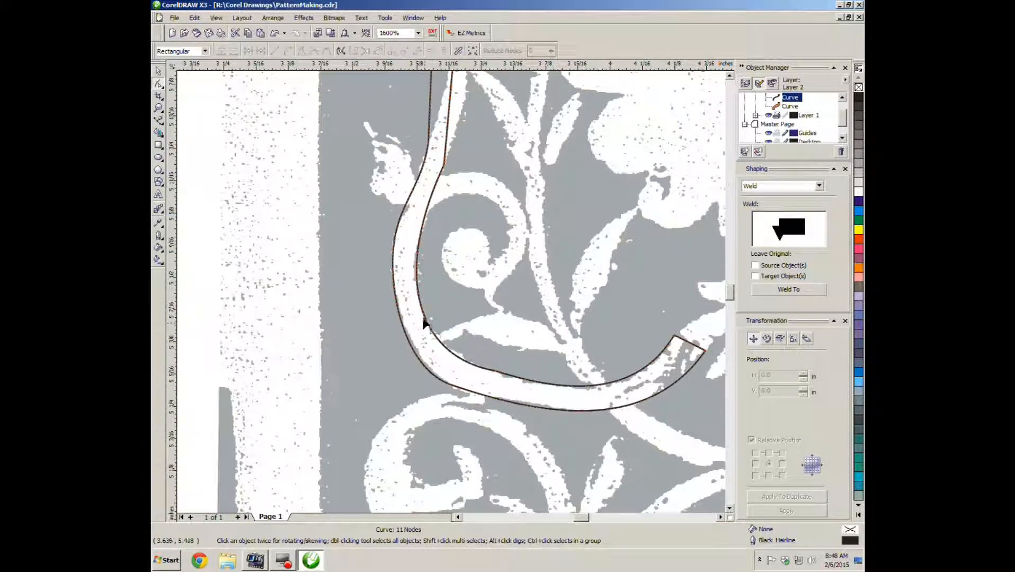
# Bend the two long straight segments of the upper stem into curves matching its right and left edges.
pyautogui.click(730, 75)
pyautogui.click(730, 76)
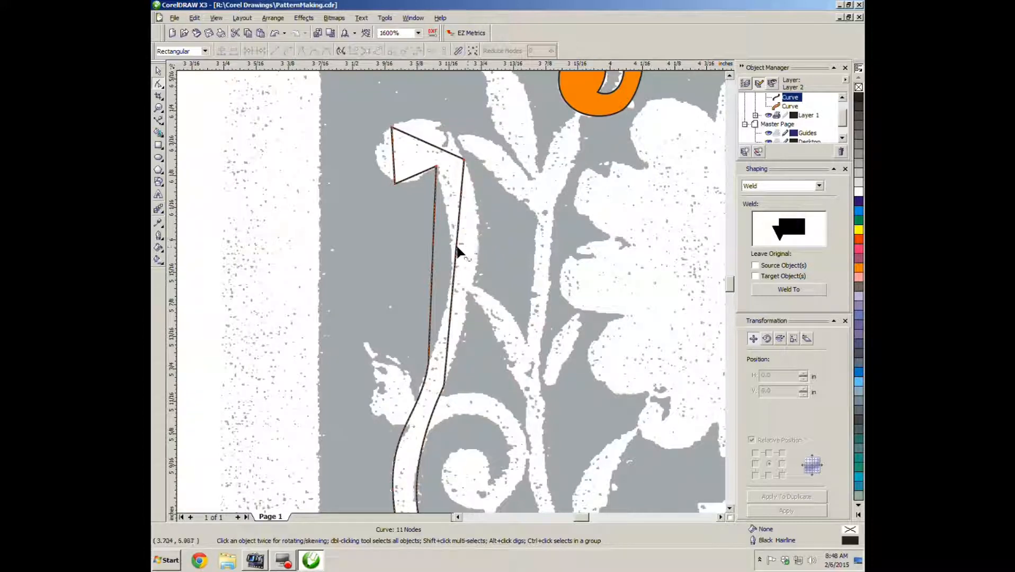
pyautogui.moveTo(457, 249); pyautogui.dragTo(485, 269)
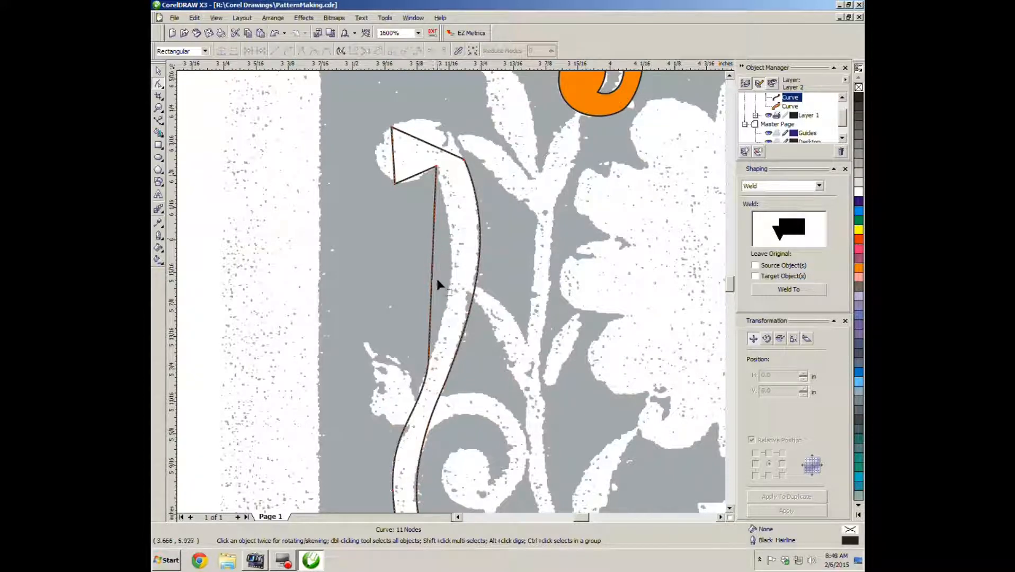
pyautogui.moveTo(432, 324); pyautogui.dragTo(444, 324)
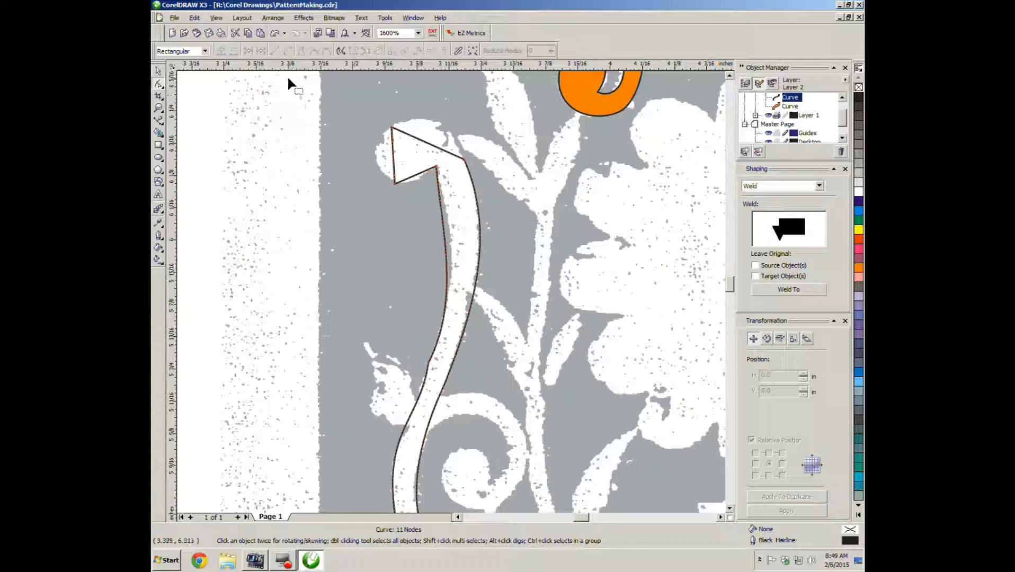
pyautogui.click(275, 34)
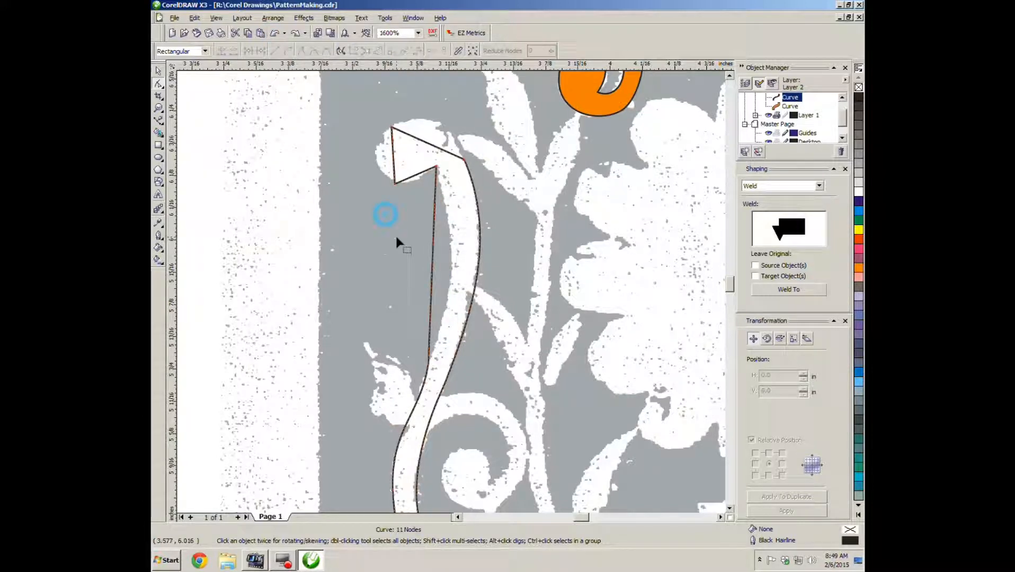
pyautogui.moveTo(436, 244); pyautogui.dragTo(451, 246)
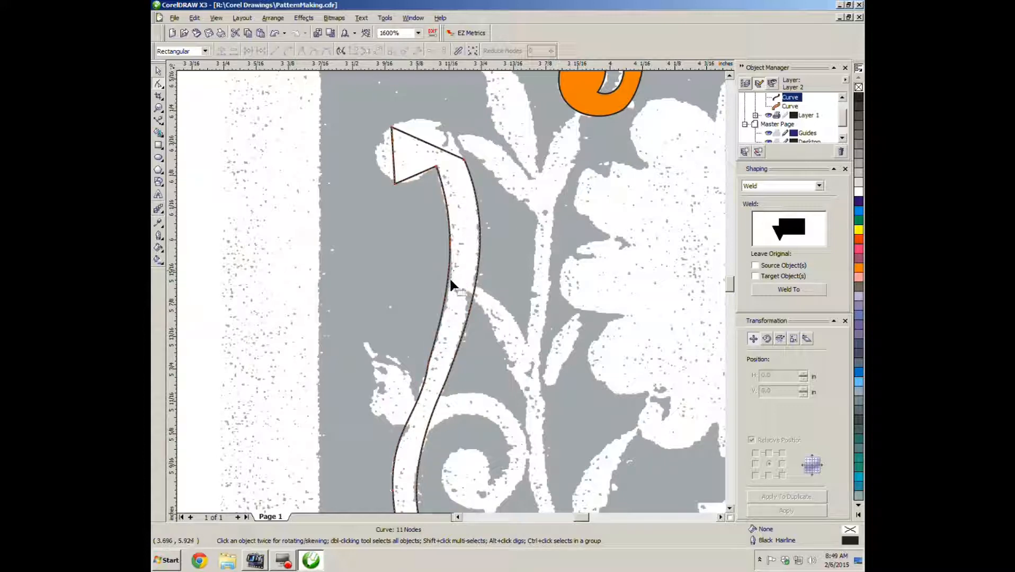
pyautogui.moveTo(449, 283)
pyautogui.mouseDown()
pyautogui.moveTo(449, 318)
pyautogui.moveTo(450, 284)
pyautogui.mouseUp()
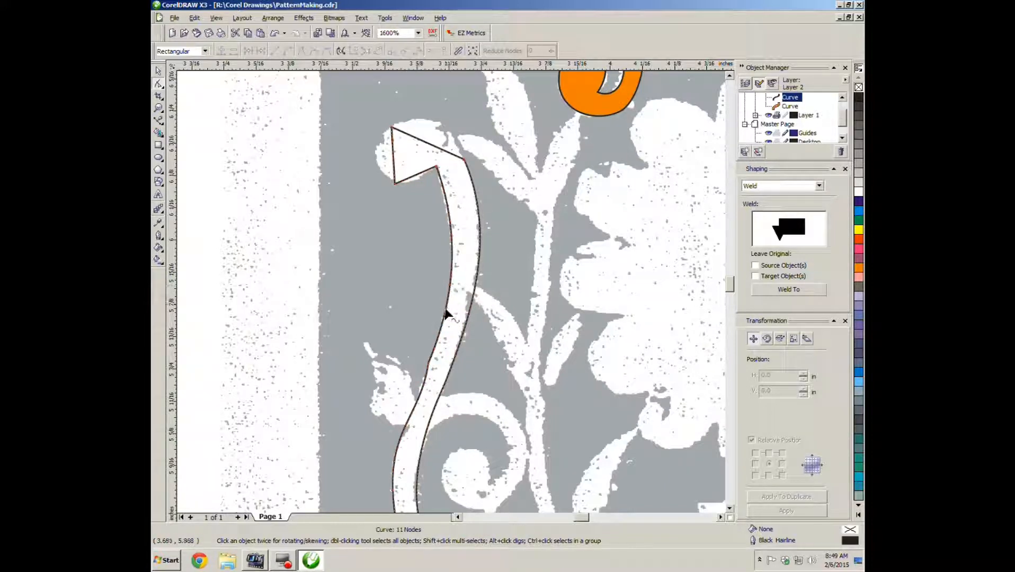
# Fine-tune the left outline beside the leaf bud so the upper stem flows smoothly into the lower curve.
pyautogui.click(425, 380)
pyautogui.click(423, 382)
pyautogui.moveTo(424, 382); pyautogui.dragTo(422, 379)
pyautogui.moveTo(402, 422); pyautogui.dragTo(407, 417)
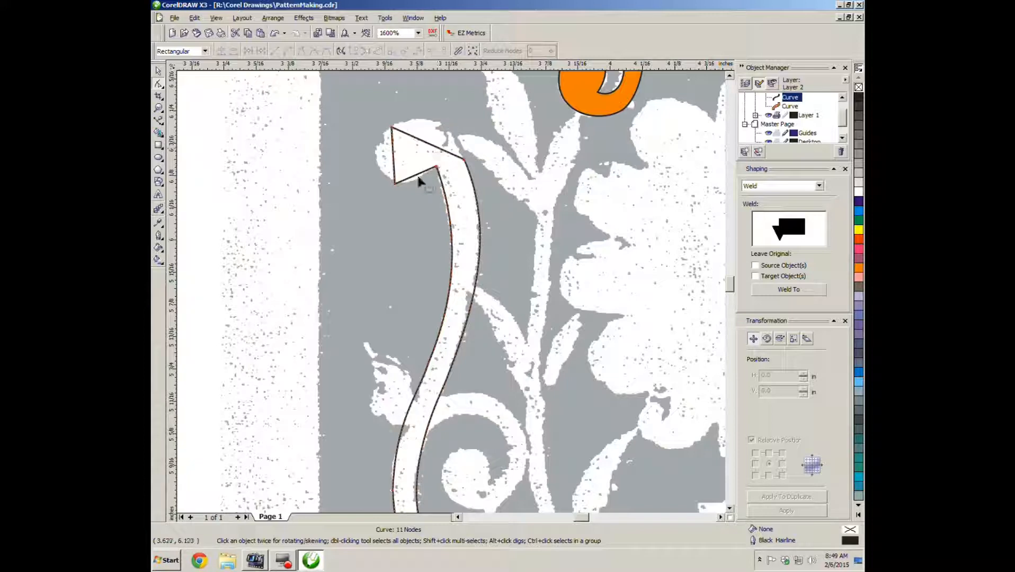
# Bend the three straight segments at the stem's upper end outward into a rounded bulb matching the scanned tip.
pyautogui.moveTo(417, 174); pyautogui.dragTo(374, 159)
pyautogui.moveTo(386, 136); pyautogui.dragTo(380, 171)
pyautogui.moveTo(382, 180); pyautogui.dragTo(384, 183)
pyautogui.moveTo(428, 146); pyautogui.dragTo(440, 127)
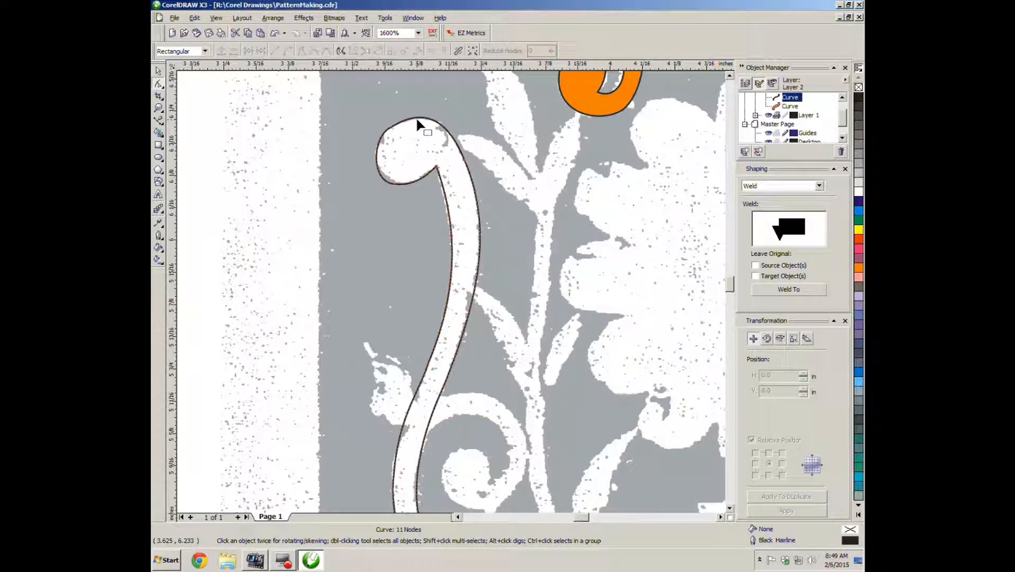
pyautogui.moveTo(420, 121); pyautogui.dragTo(418, 122)
# Refine the bulb's outline on either side of its upper-left node to smooth the transition between the two curves.
pyautogui.scroll(2, 395, 138)
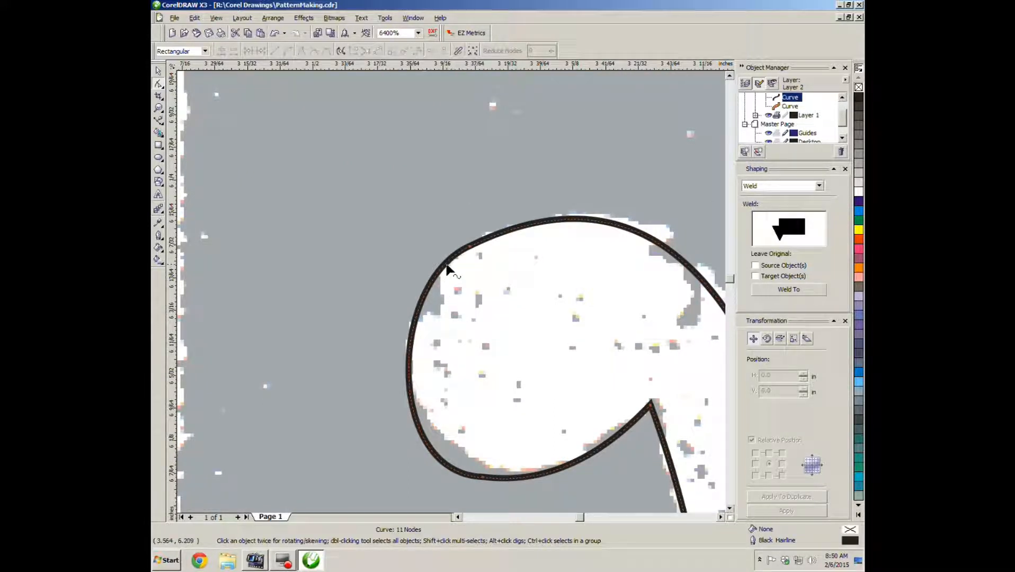
pyautogui.click(446, 262)
pyautogui.moveTo(437, 277); pyautogui.dragTo(432, 276)
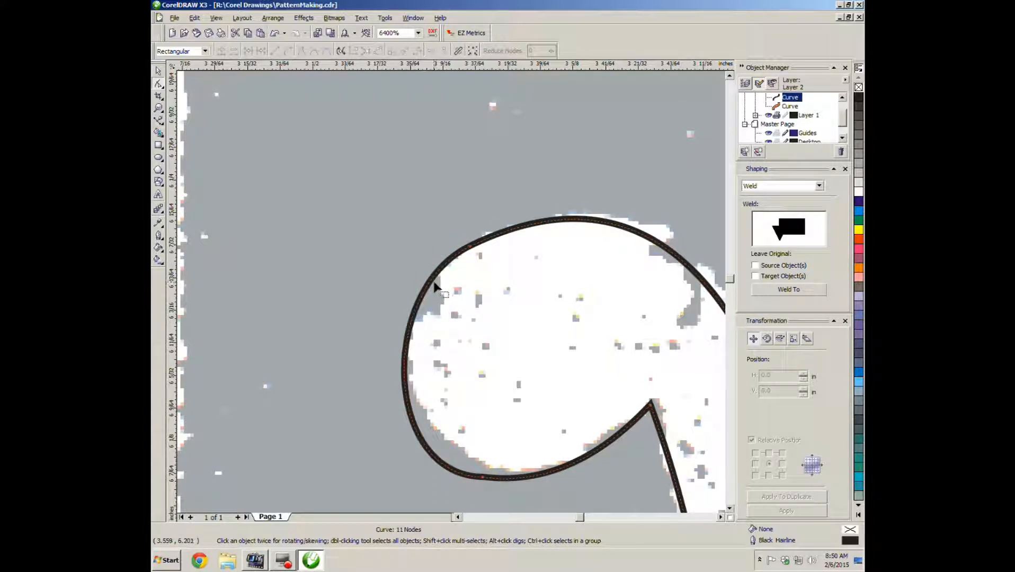
pyautogui.moveTo(453, 259); pyautogui.dragTo(414, 319)
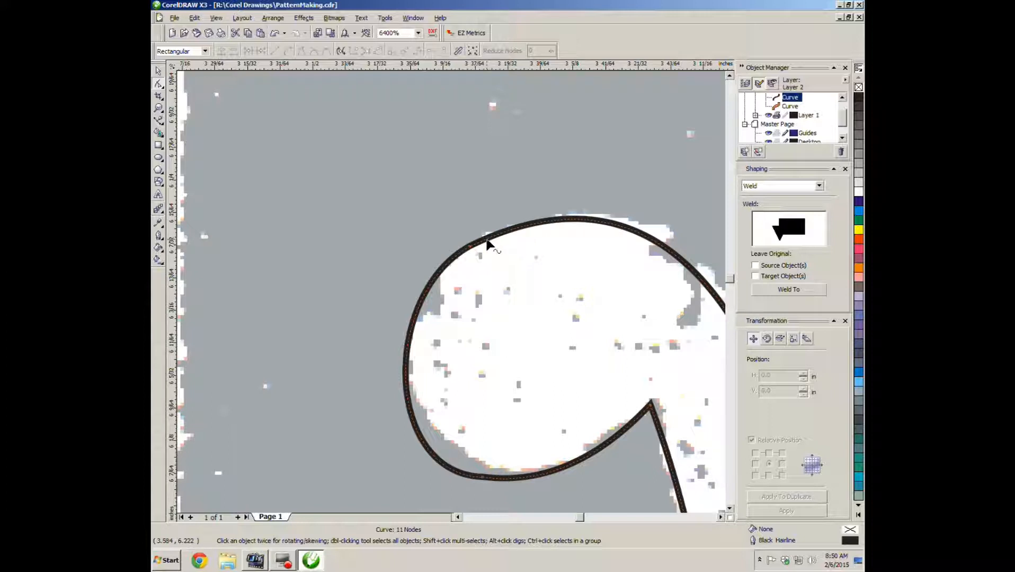
pyautogui.moveTo(486, 239); pyautogui.dragTo(485, 243)
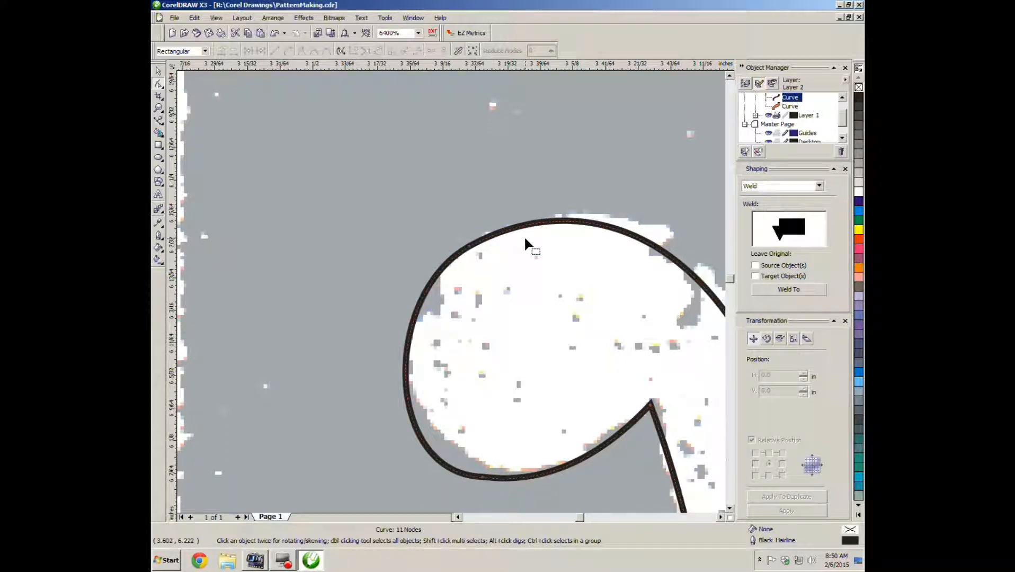
# Draw a nearly horizontal, straight two-node practice line about 0.32 in long above the bulb.
pyautogui.scroll(-2, 547, 289)
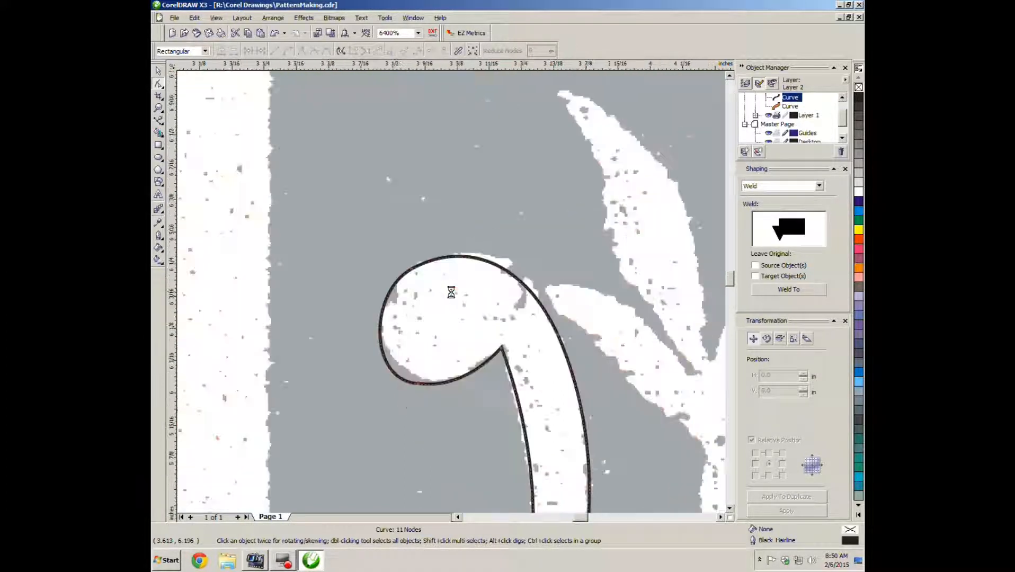
pyautogui.scroll(1, 450, 288)
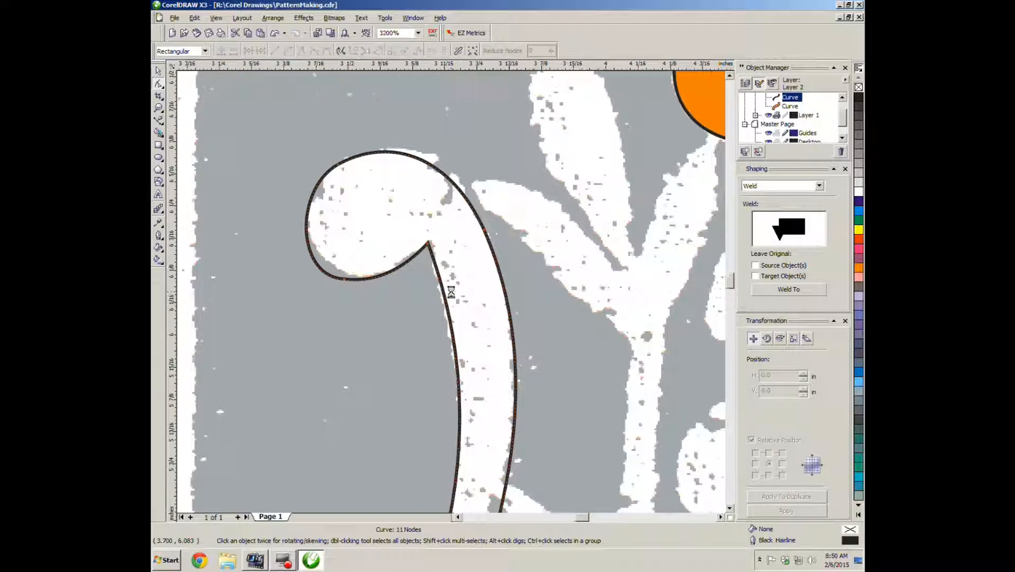
pyautogui.scroll(-1, 449, 294)
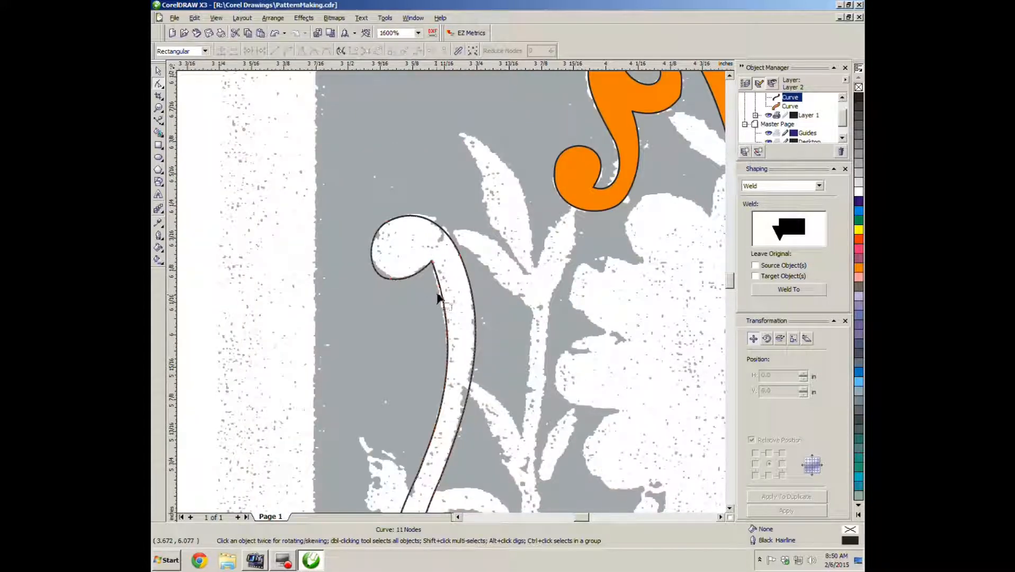
pyautogui.click(159, 121)
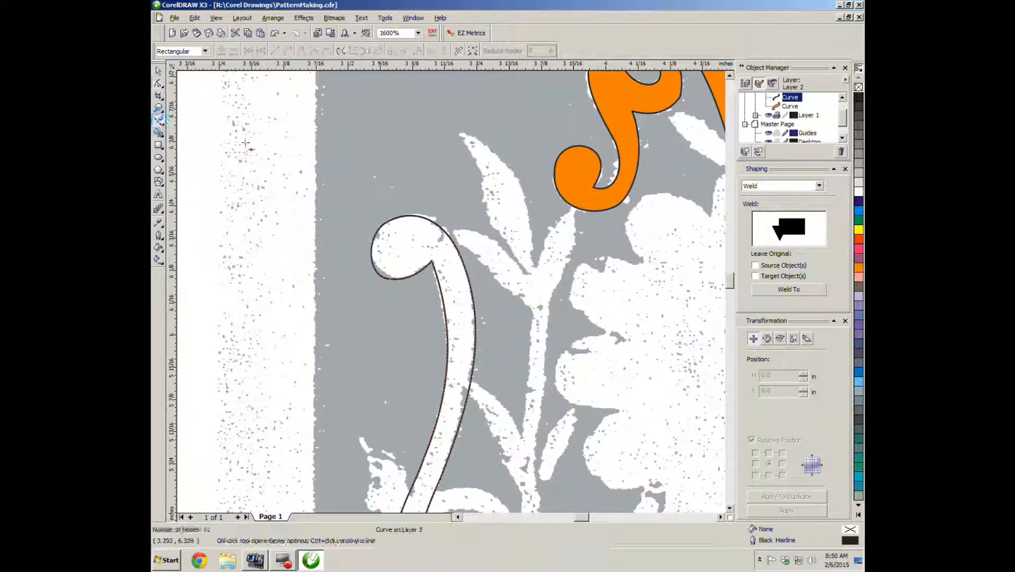
pyautogui.click(284, 174)
pyautogui.click(446, 179)
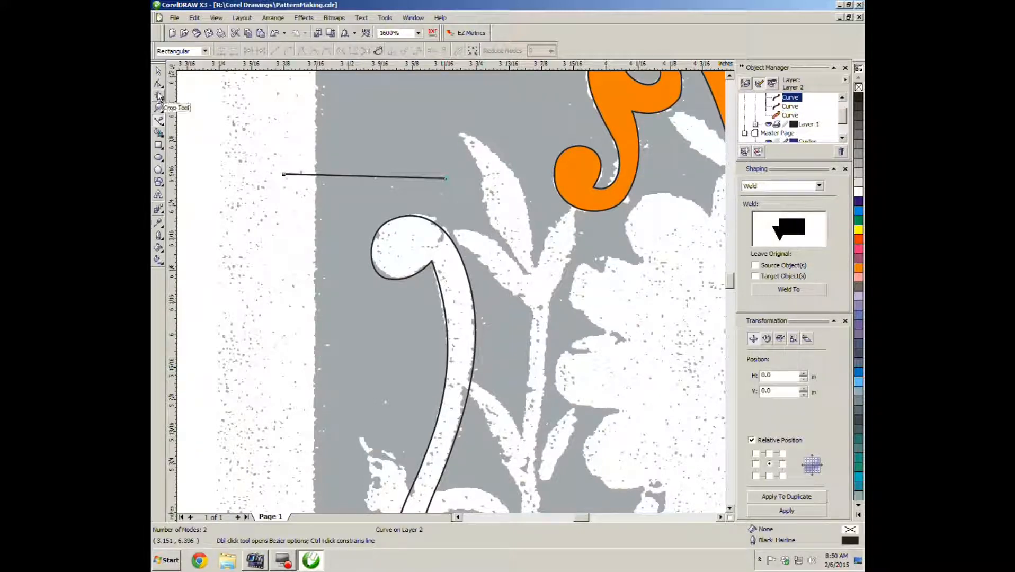
# Convert the practice line to a curve and bend it near both ends into an S shape.
pyautogui.click(158, 70)
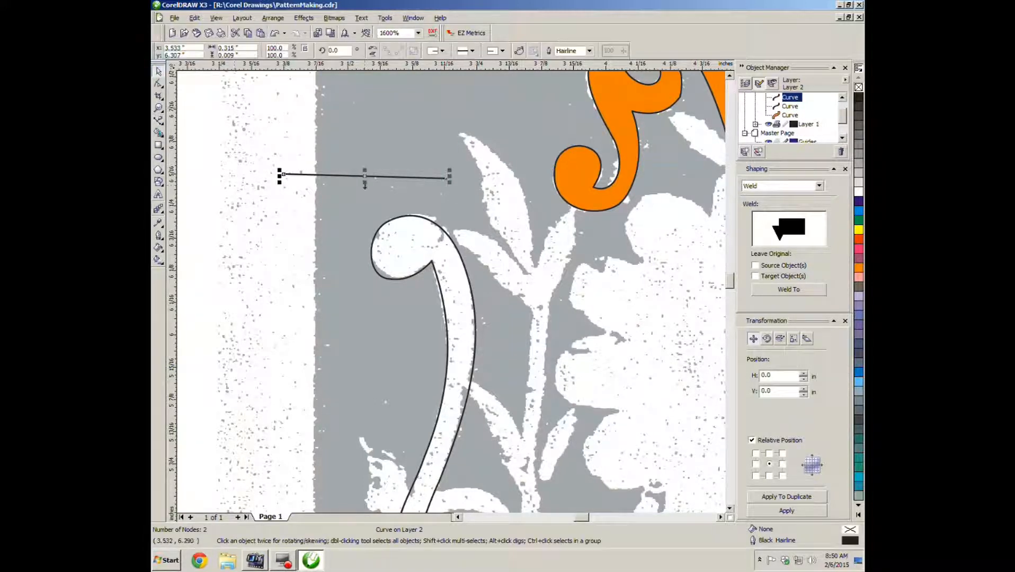
pyautogui.click(159, 84)
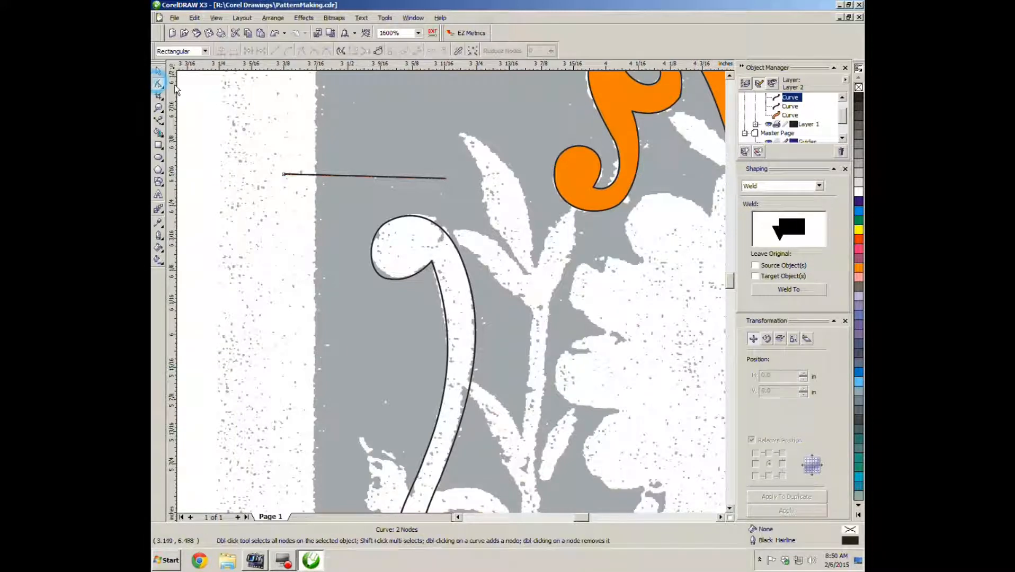
pyautogui.moveTo(246, 155); pyautogui.dragTo(485, 196)
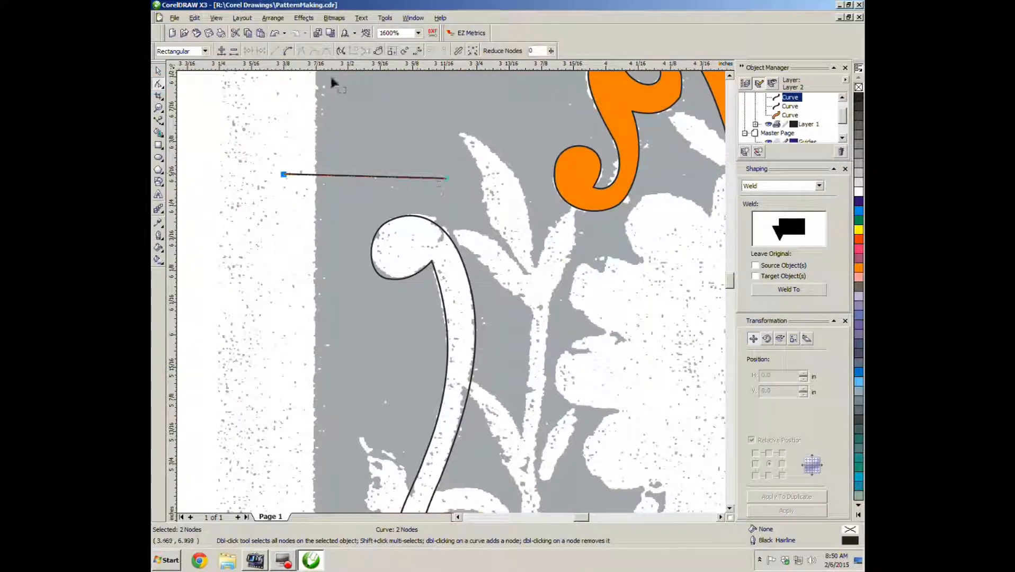
pyautogui.click(301, 189)
pyautogui.moveTo(301, 175); pyautogui.dragTo(321, 197)
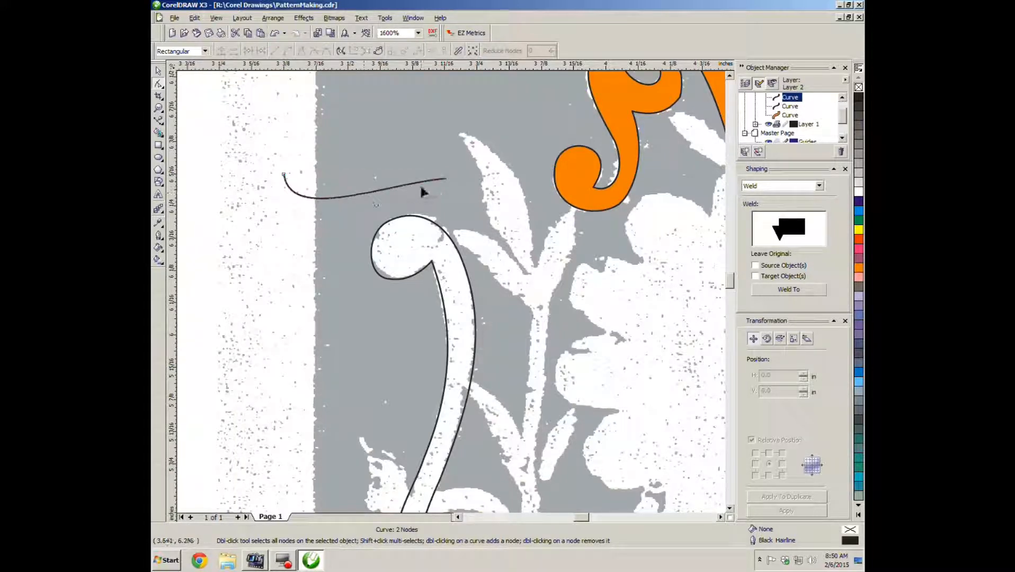
pyautogui.moveTo(429, 186); pyautogui.dragTo(432, 167)
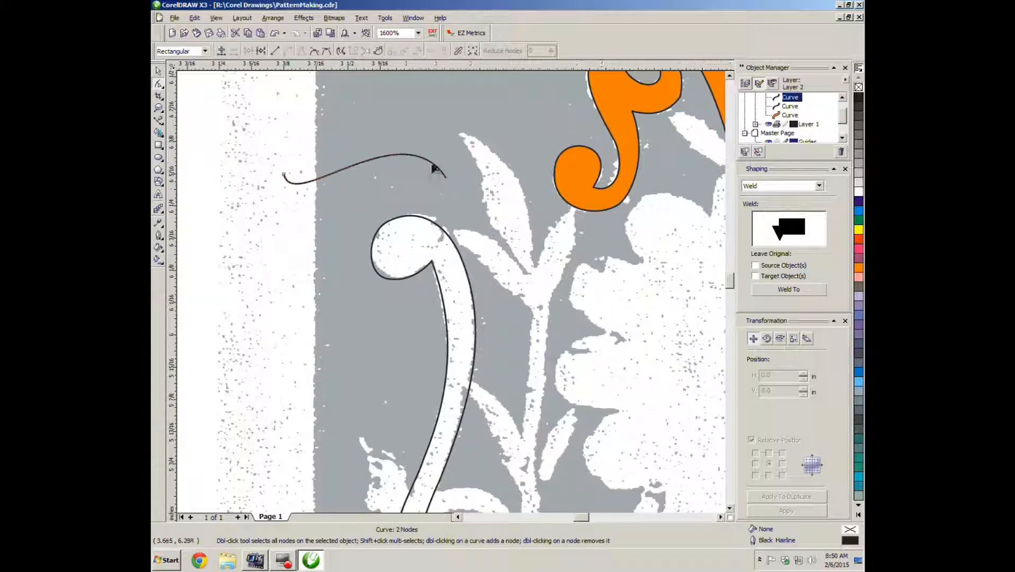
# Add a node midway along the practice curve and pull the segment left of it to test its effect on the adjoining segment.
pyautogui.click(295, 186)
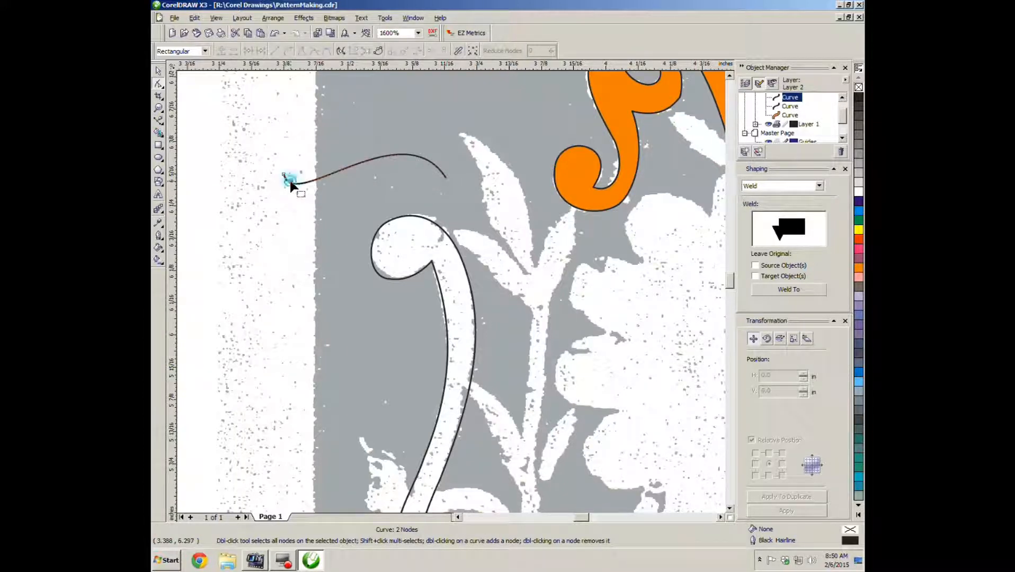
pyautogui.click(297, 187)
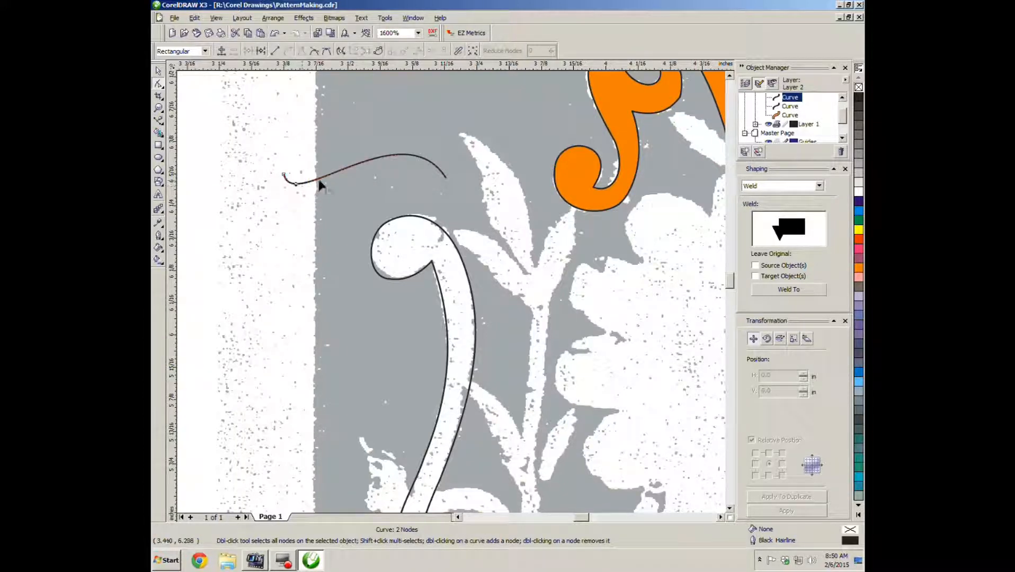
pyautogui.click(351, 168)
pyautogui.click(350, 168)
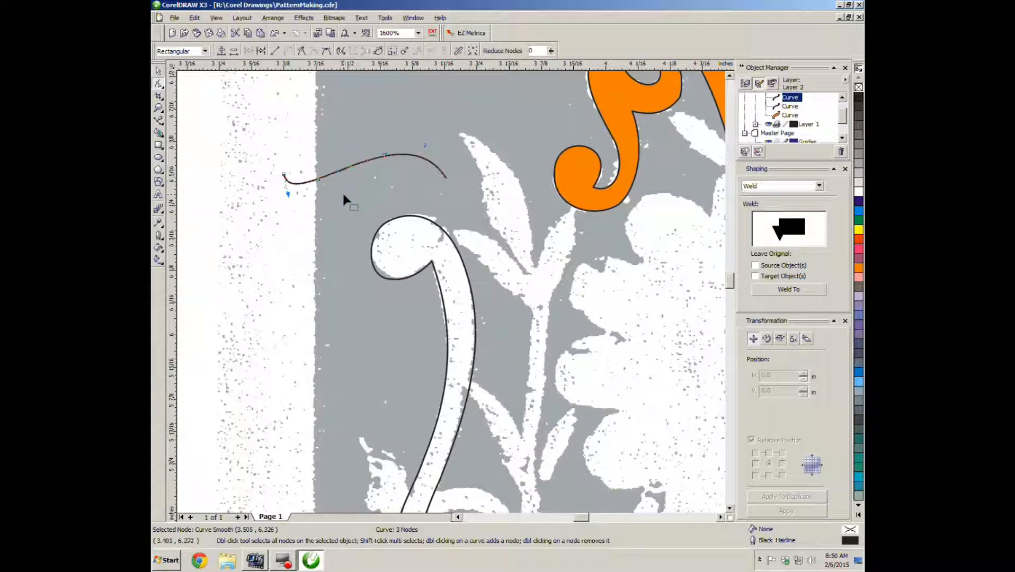
pyautogui.moveTo(324, 180); pyautogui.dragTo(325, 149)
pyautogui.moveTo(327, 147); pyautogui.dragTo(345, 166)
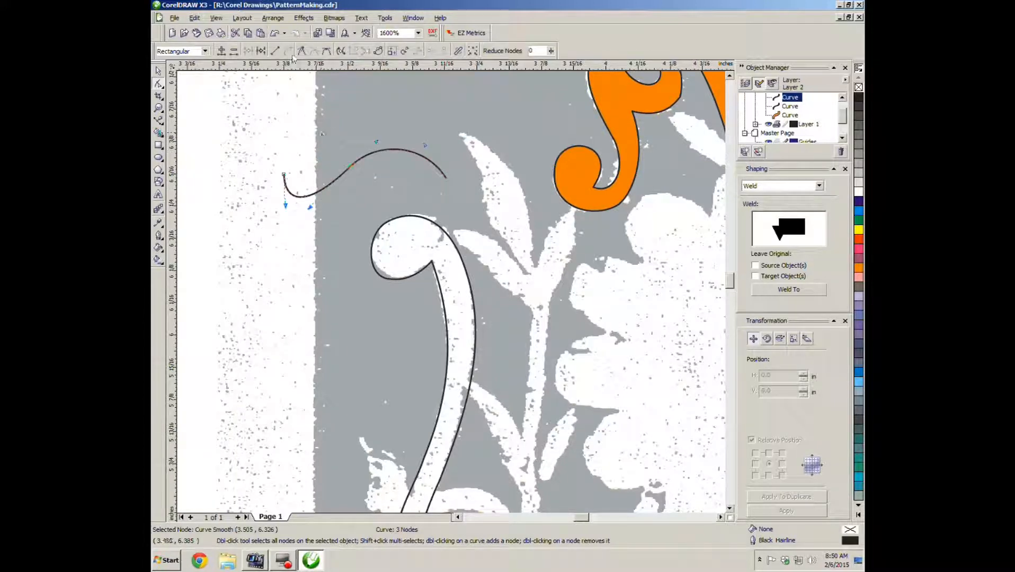
# Make the middle node a cusp, then bend the segment left of it upward and the segment right of it downward.
pyautogui.click(308, 194)
pyautogui.moveTo(308, 197); pyautogui.dragTo(321, 152)
pyautogui.moveTo(388, 153)
pyautogui.mouseDown()
pyautogui.moveTo(385, 182)
pyautogui.moveTo(365, 188)
pyautogui.moveTo(426, 193)
pyautogui.moveTo(408, 194)
pyautogui.mouseUp()
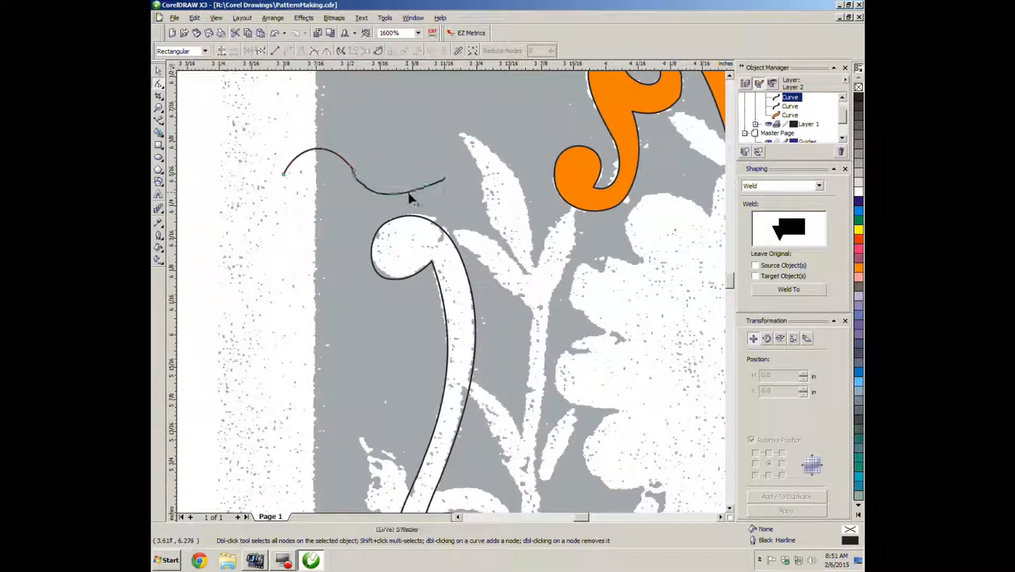
# Add another node just right of the middle cusp, make it a cusp, and bend the short segment between them outward to the right.
pyautogui.doubleClick(375, 194)
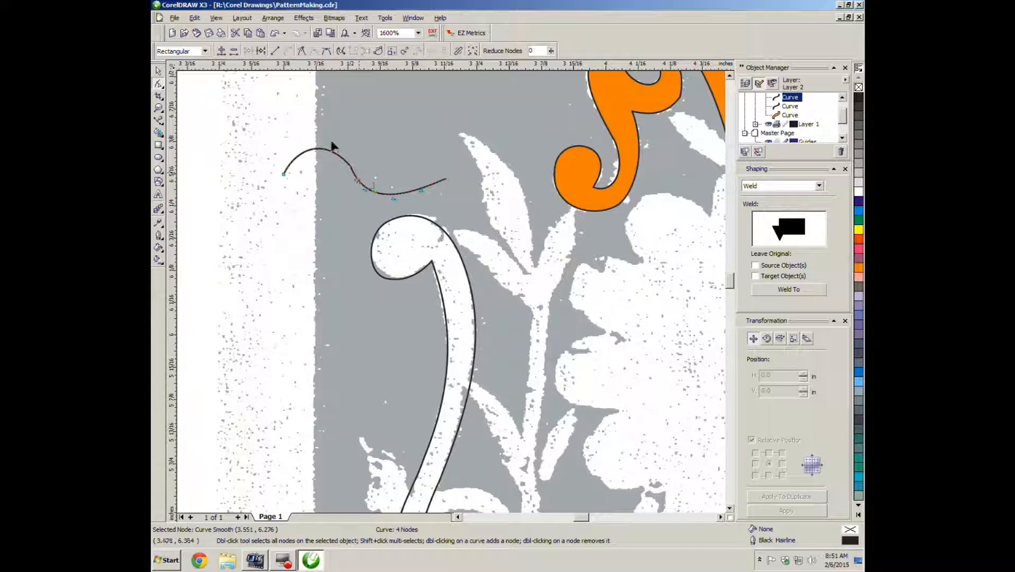
pyautogui.click(302, 52)
pyautogui.click(351, 219)
pyautogui.moveTo(357, 181); pyautogui.dragTo(376, 175)
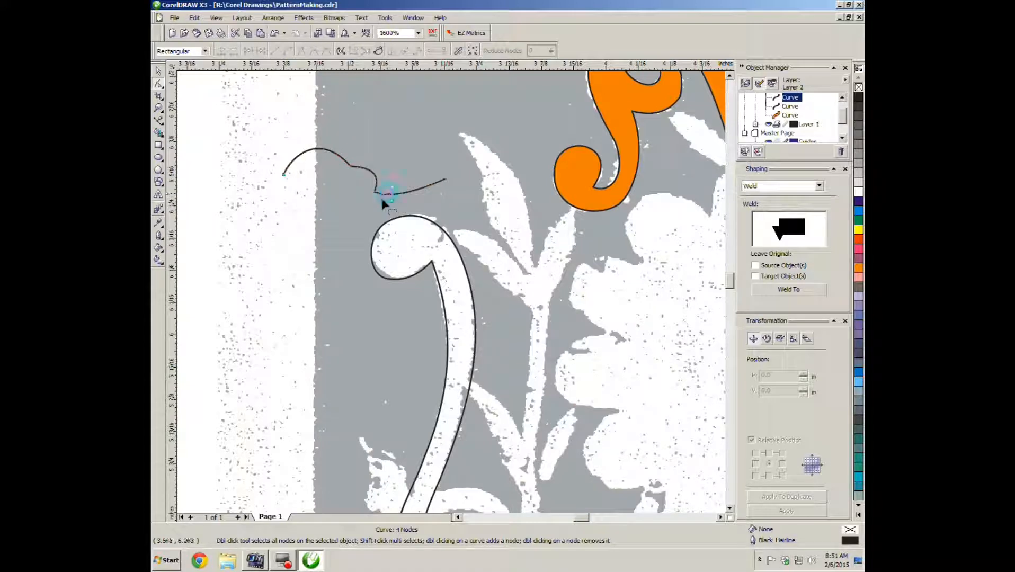
pyautogui.moveTo(384, 192); pyautogui.dragTo(374, 205)
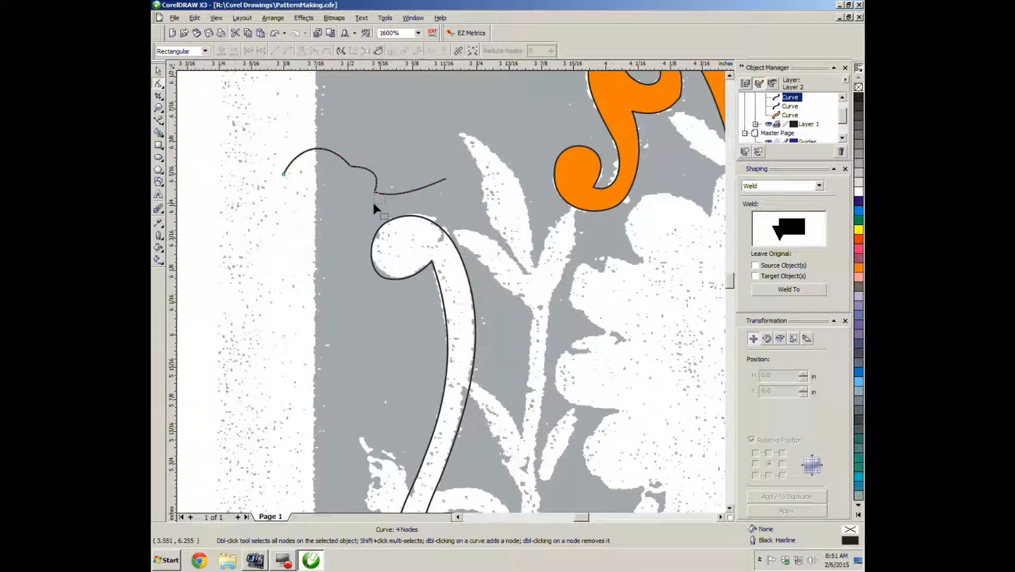